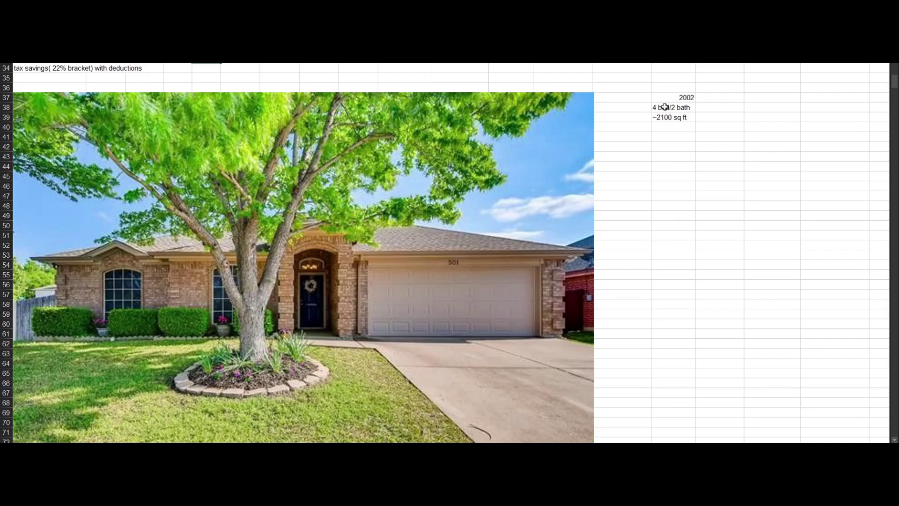
- Check the rehab cost of 5929.08 in the purchase inputs
scroll(632, 159, up, 3)
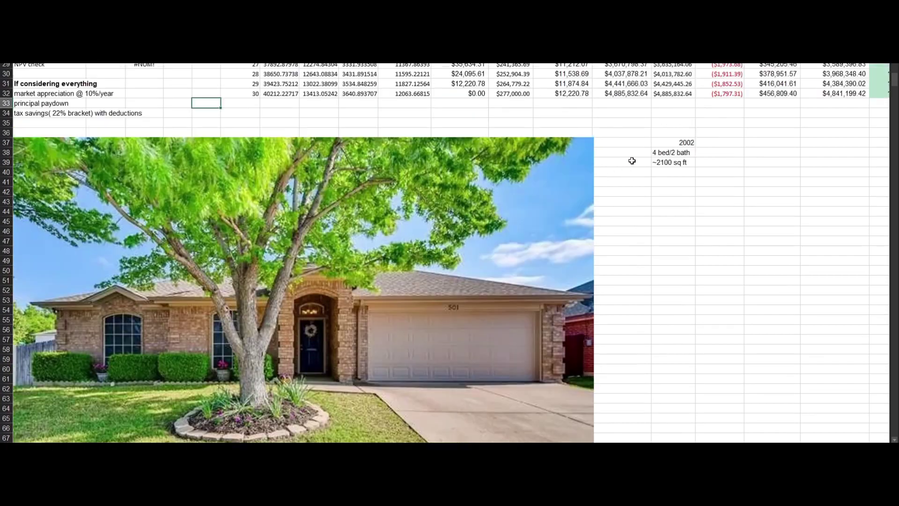
scroll(224, 328, down, 3)
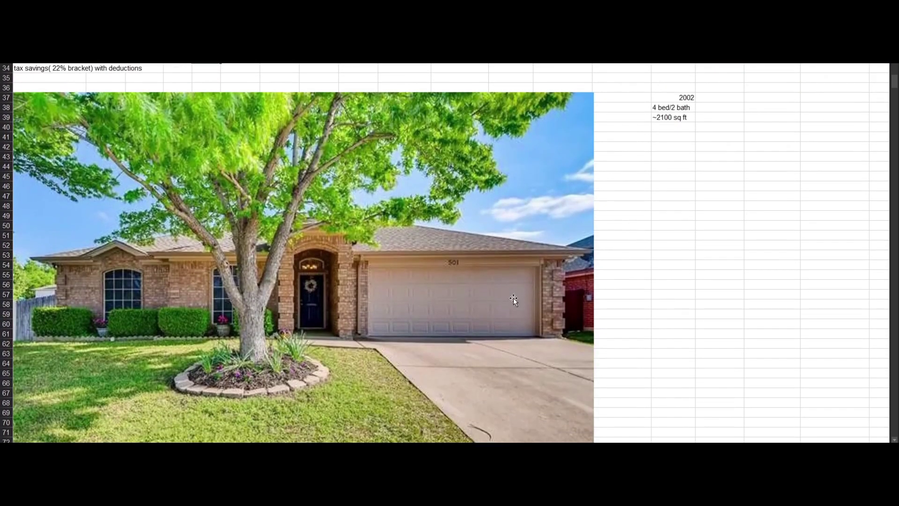
scroll(513, 298, up, 11)
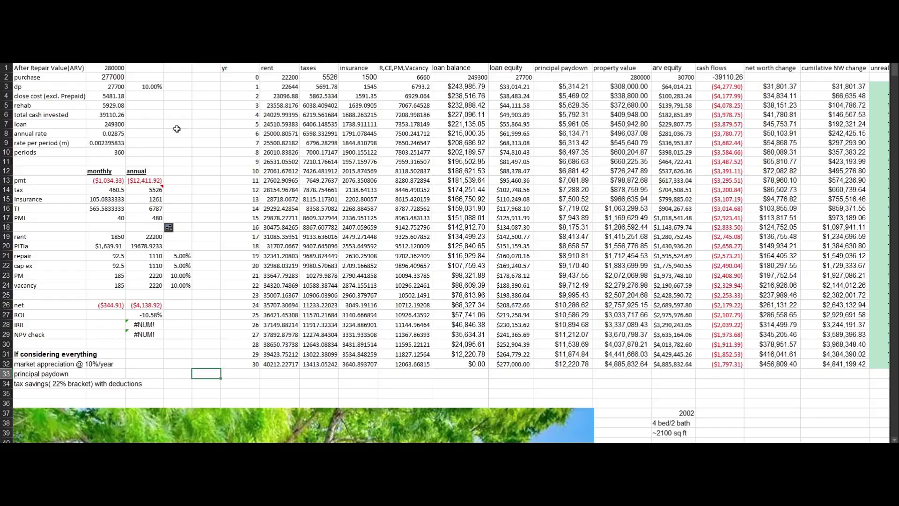
click(96, 106)
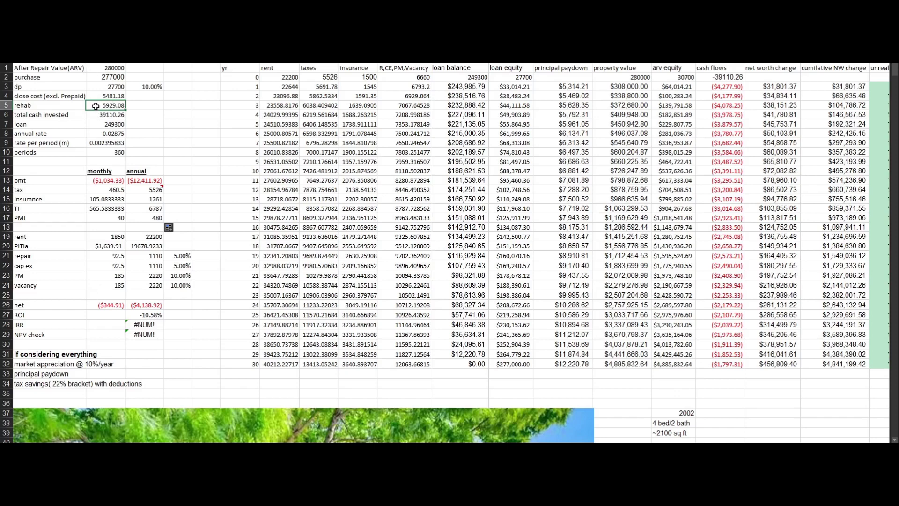
- Inspect the total cash invested and loan amount formulas and the 0.02875 annual rate
double_click(100, 113)
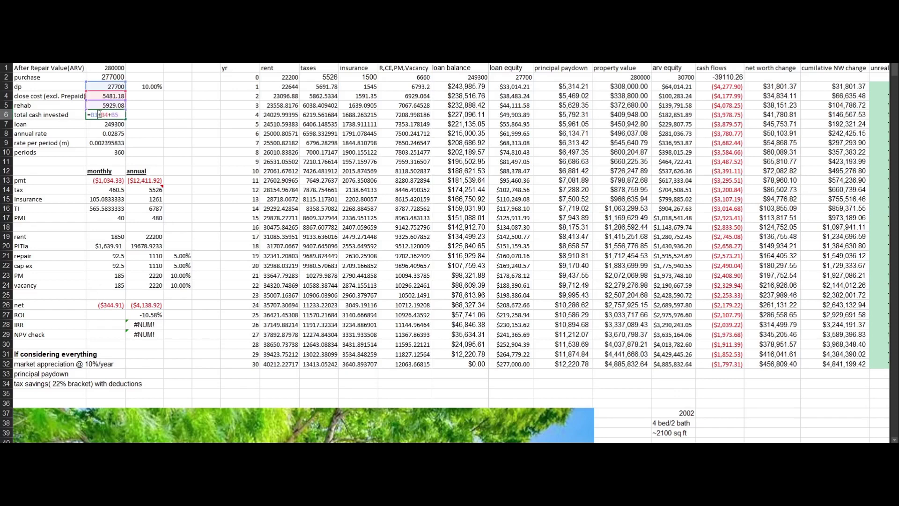
key(Escape)
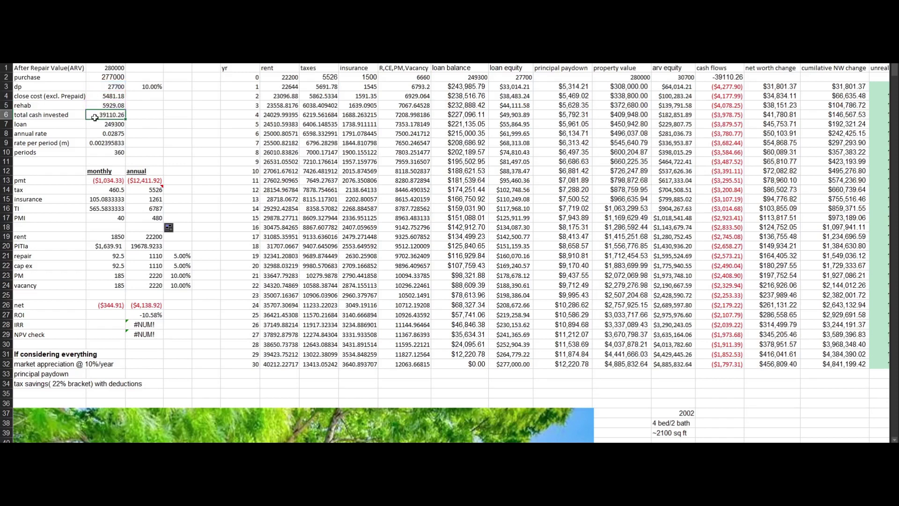
double_click(95, 125)
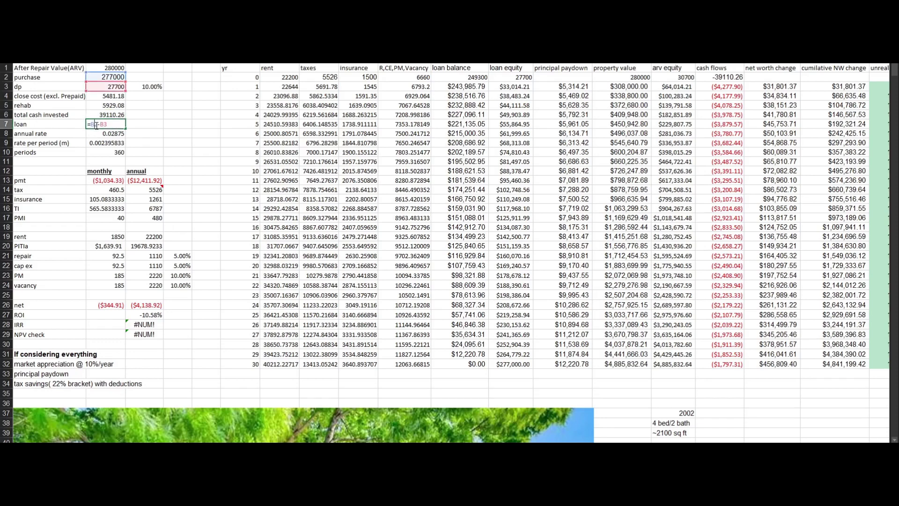
key(Escape)
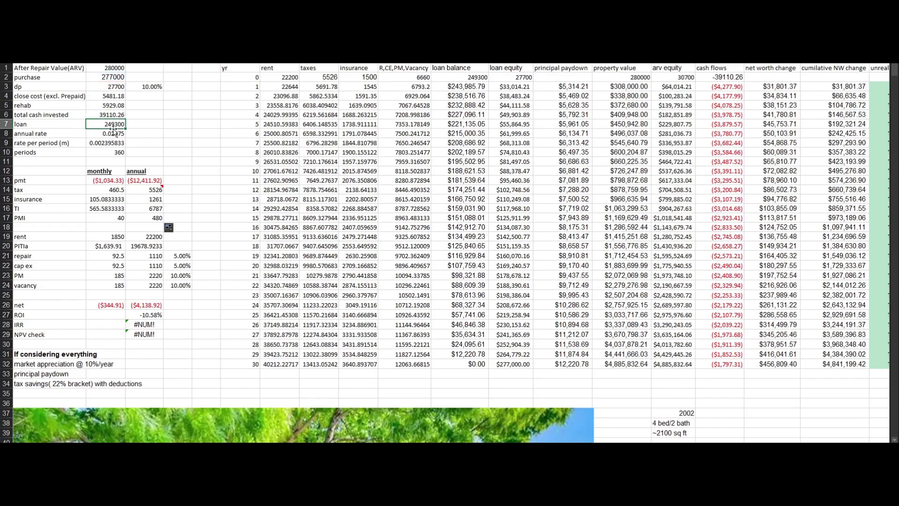
click(100, 135)
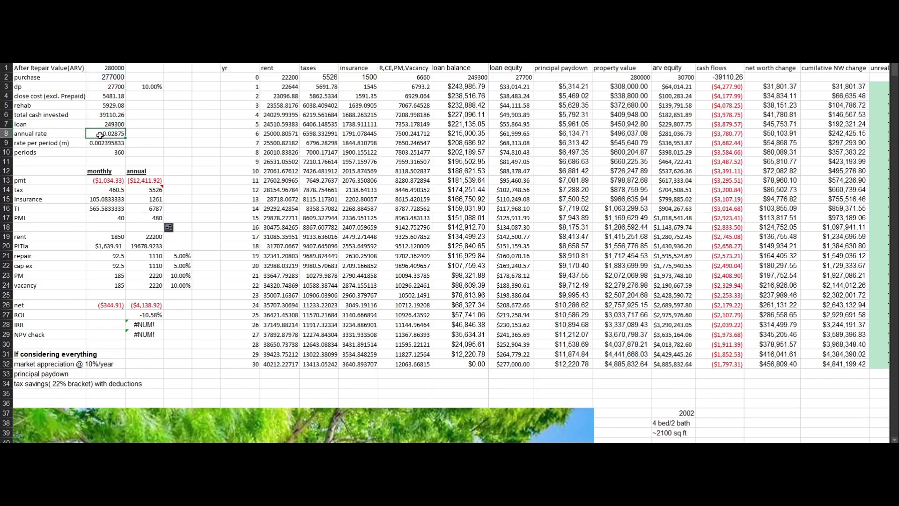
- Review the monthly tax of 460.5, insurance (1261 annually) and monthly rent of 1850
click(111, 189)
mouse_move(141, 192)
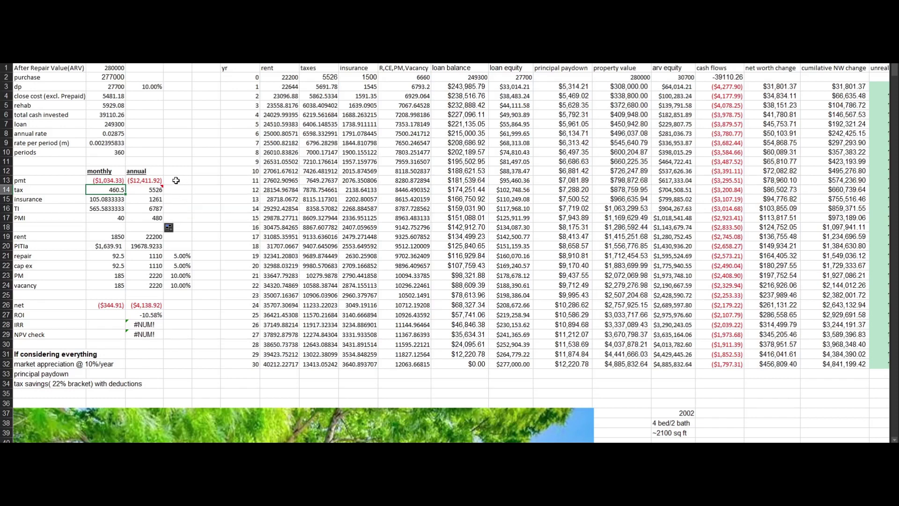
click(106, 201)
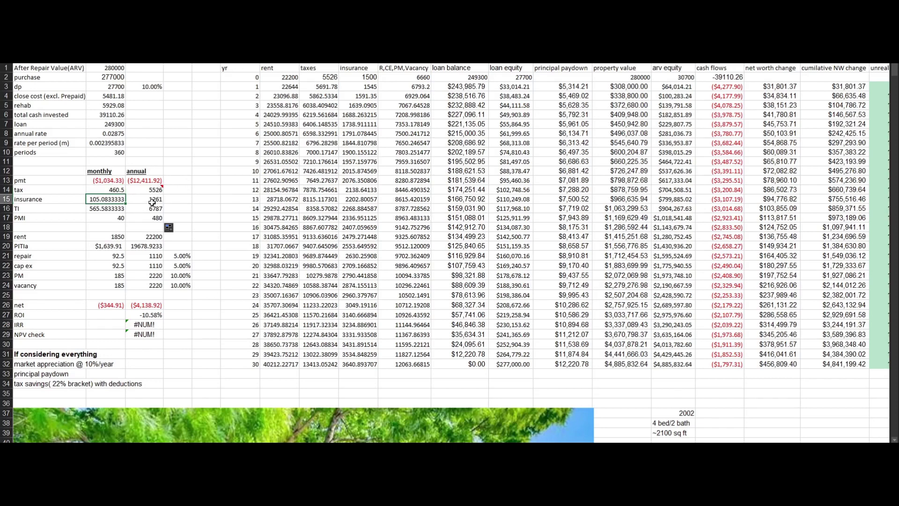
key(Right)
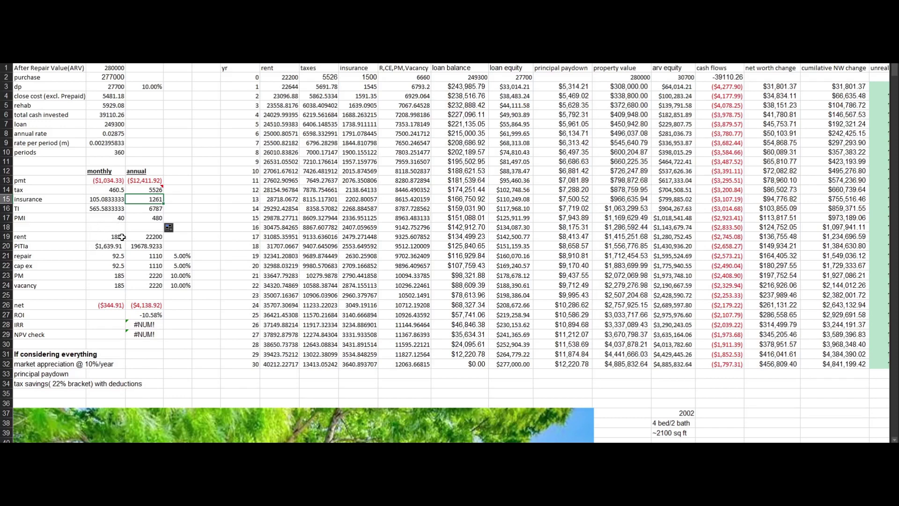
click(108, 237)
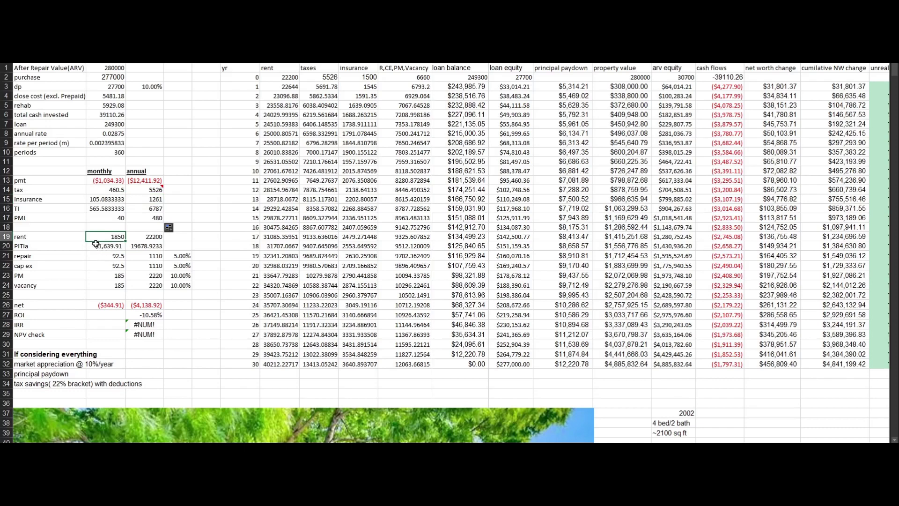
- Inspect the PITIa formula, the expenses through the 10.00% vacancy, and the net cash flow formula
double_click(95, 244)
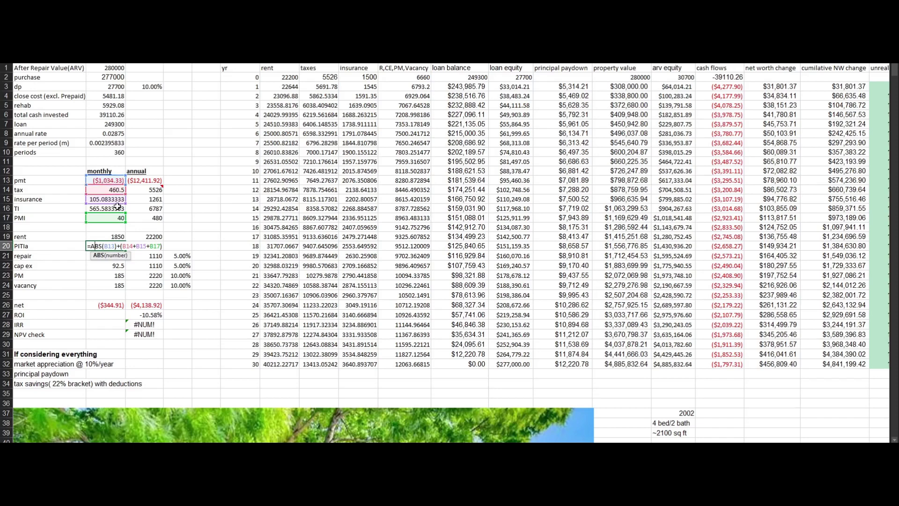
key(Escape)
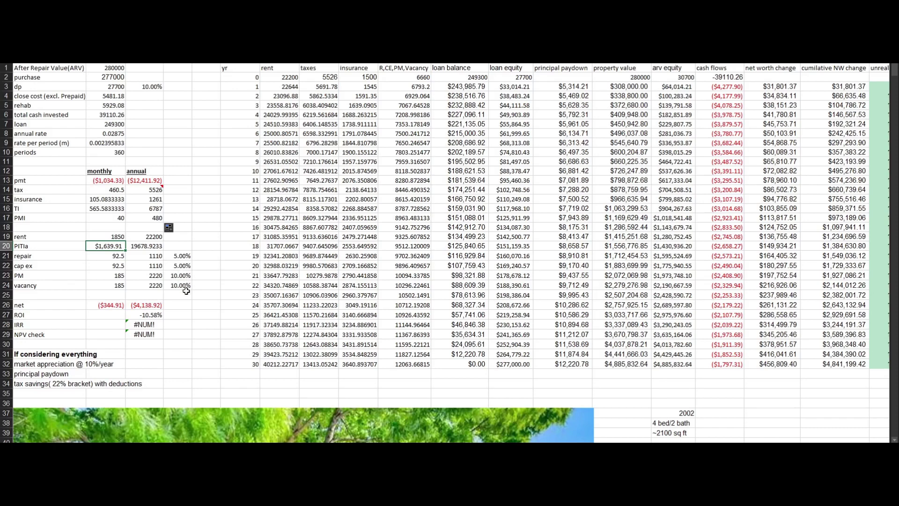
drag(189, 289, 101, 250)
click(115, 263)
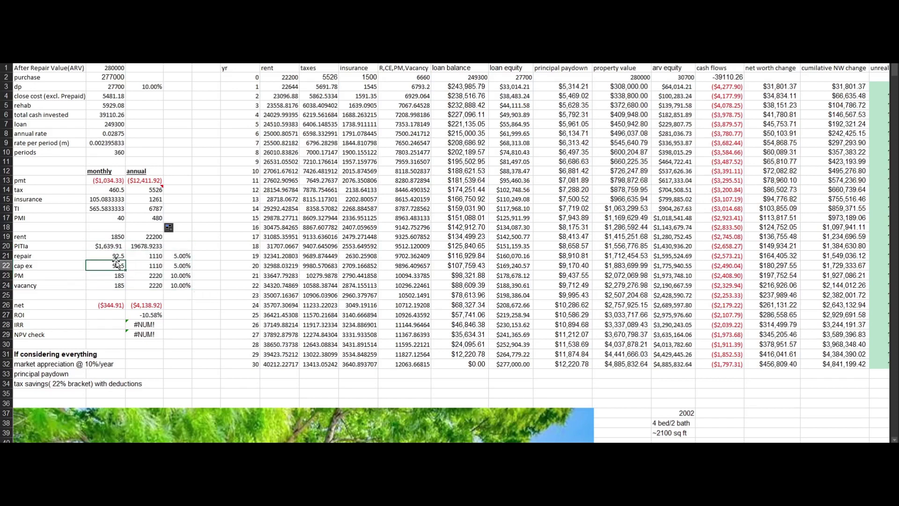
click(185, 287)
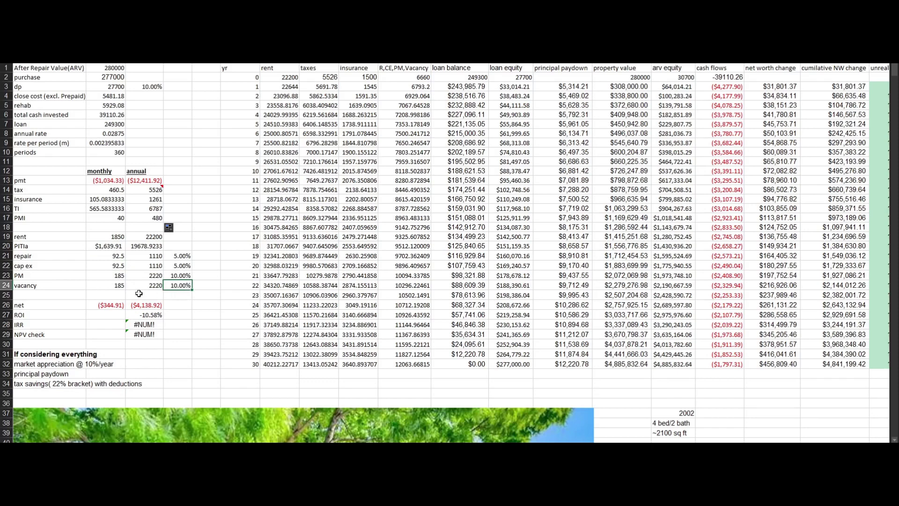
double_click(114, 305)
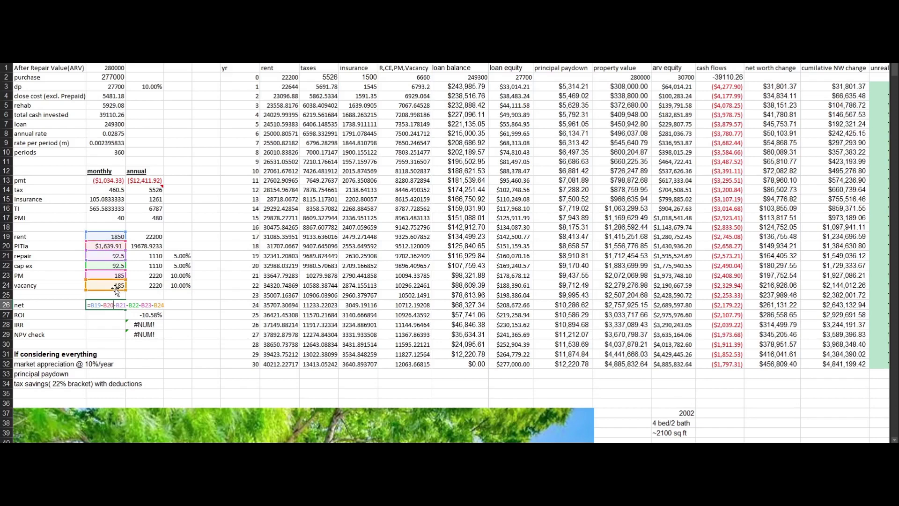
key(Escape)
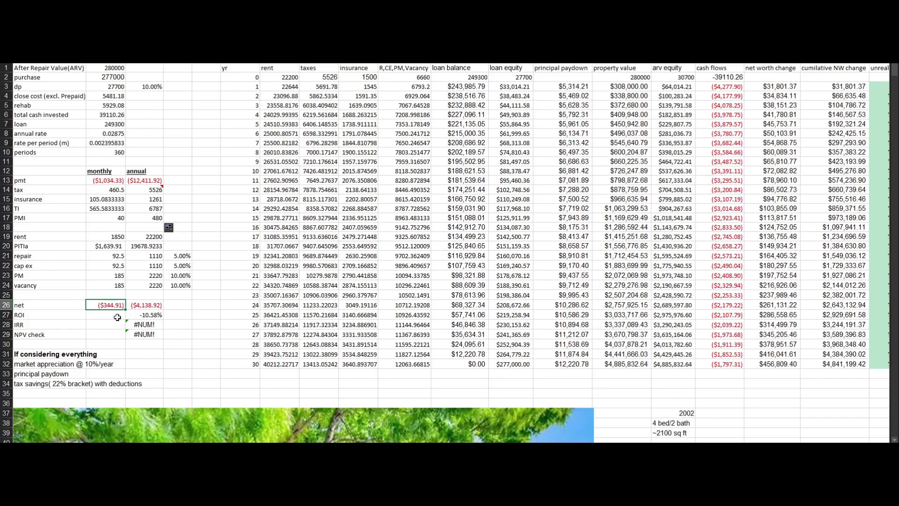
- Check the repair percentage value in the inputs
scroll(201, 309, down, 10)
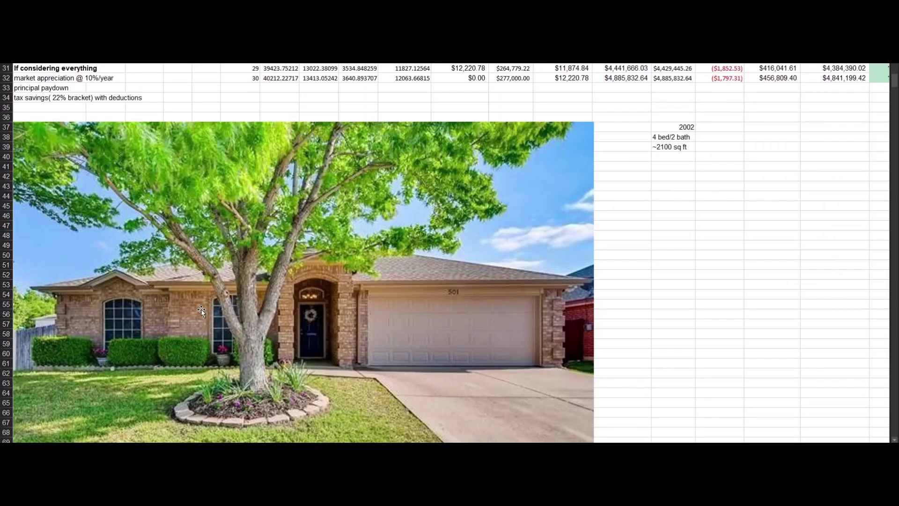
scroll(201, 309, up, 3)
scroll(201, 312, up, 3)
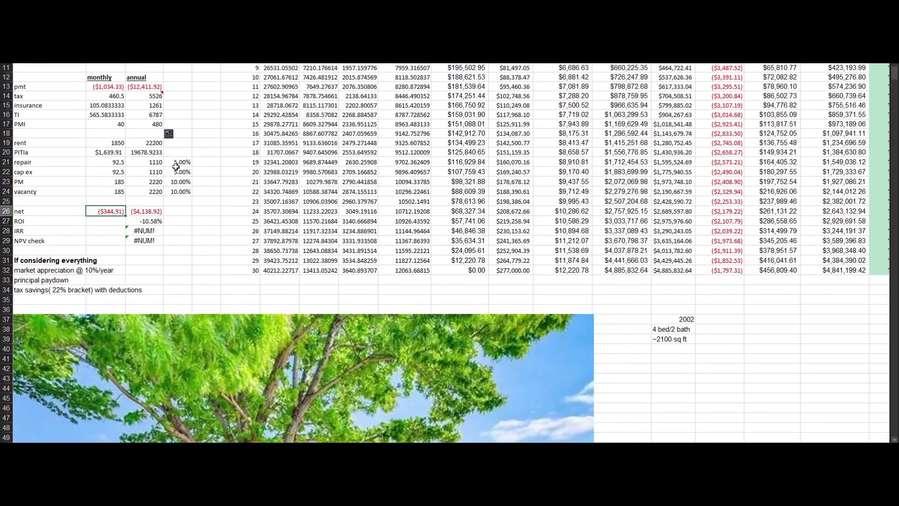
scroll(181, 178, down, 7)
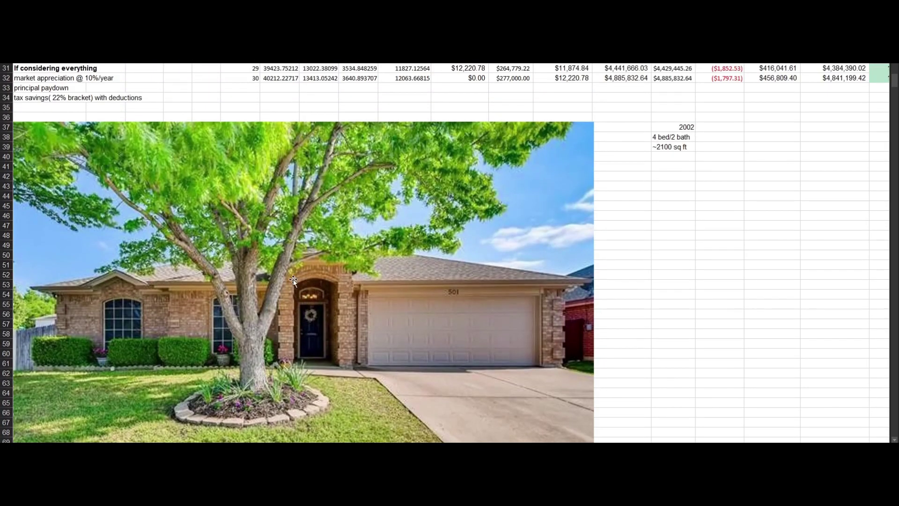
scroll(375, 319, up, 3)
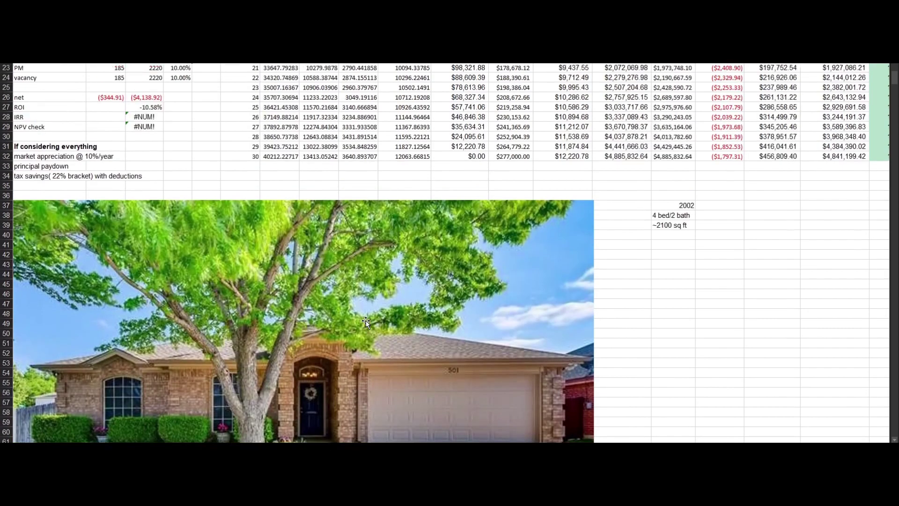
scroll(368, 319, down, 3)
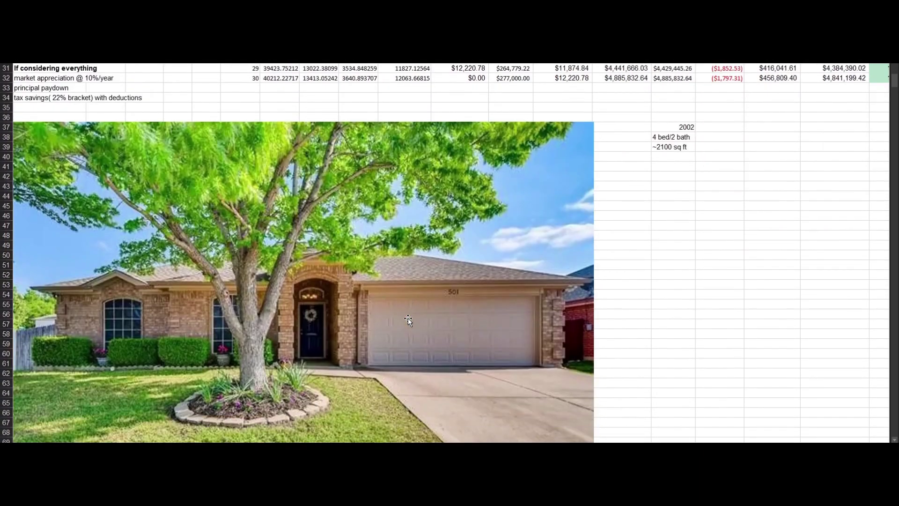
scroll(294, 283, up, 3)
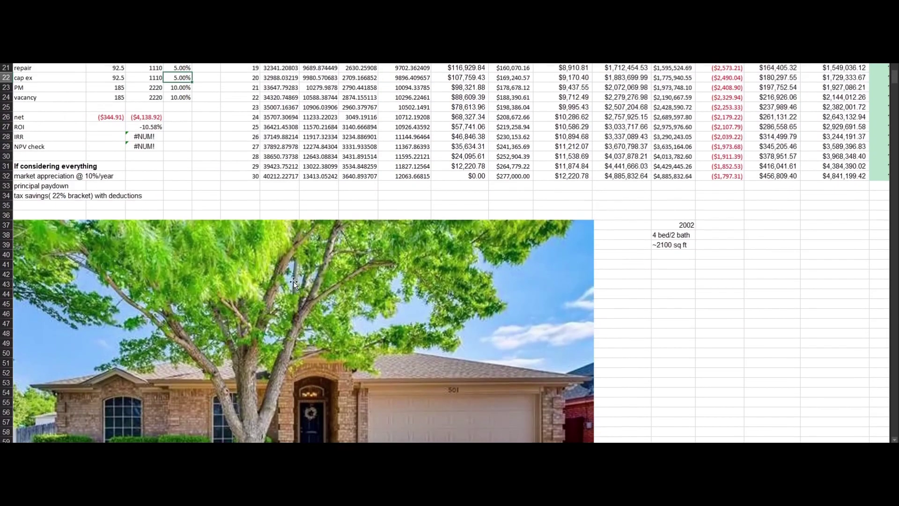
scroll(197, 187, up, 3)
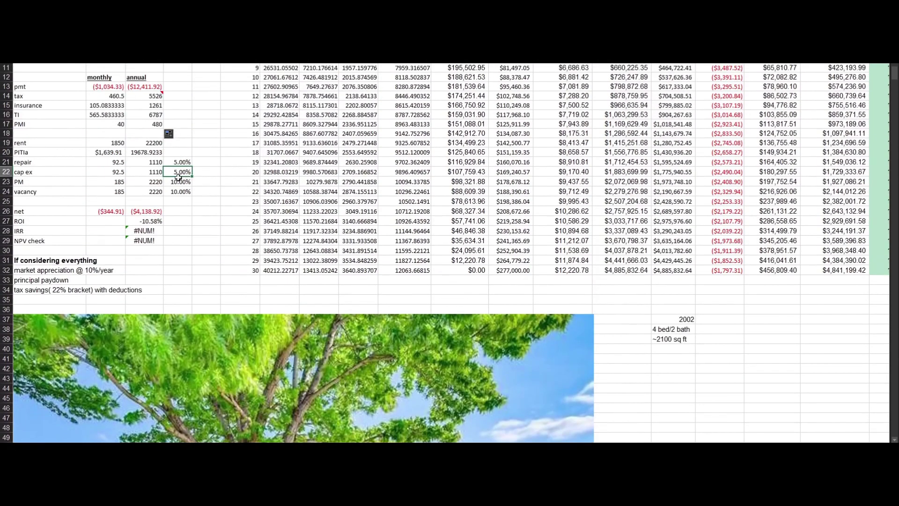
click(172, 163)
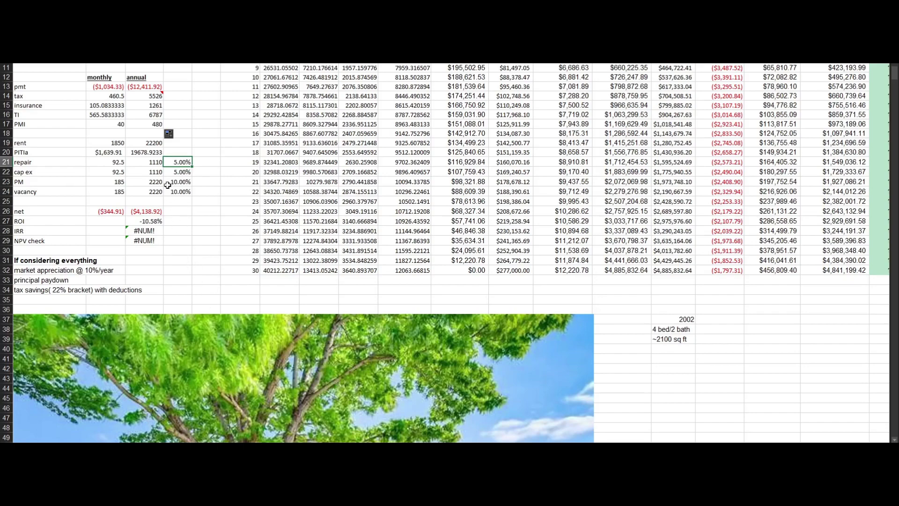
- Look at the annual tax figure and its note
scroll(161, 200, up, 4)
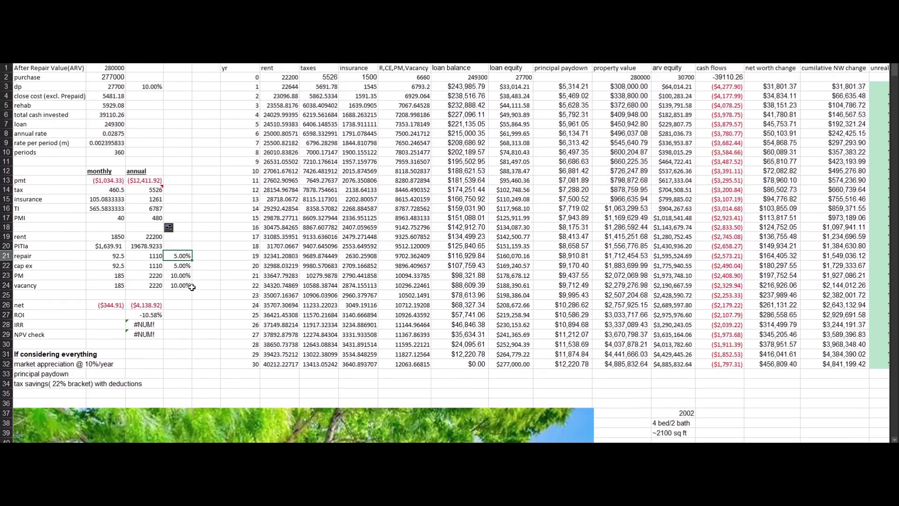
scroll(185, 272, down, 7)
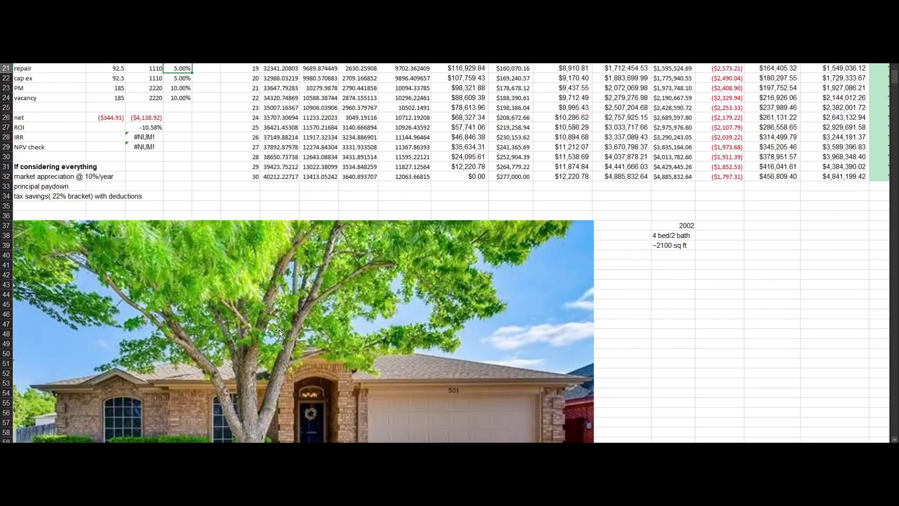
scroll(299, 323, down, 3)
scroll(341, 286, up, 7)
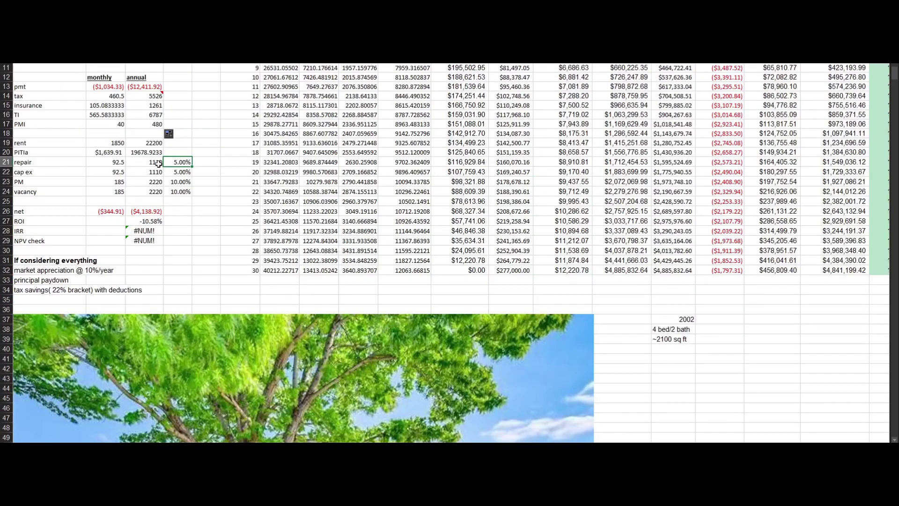
click(151, 96)
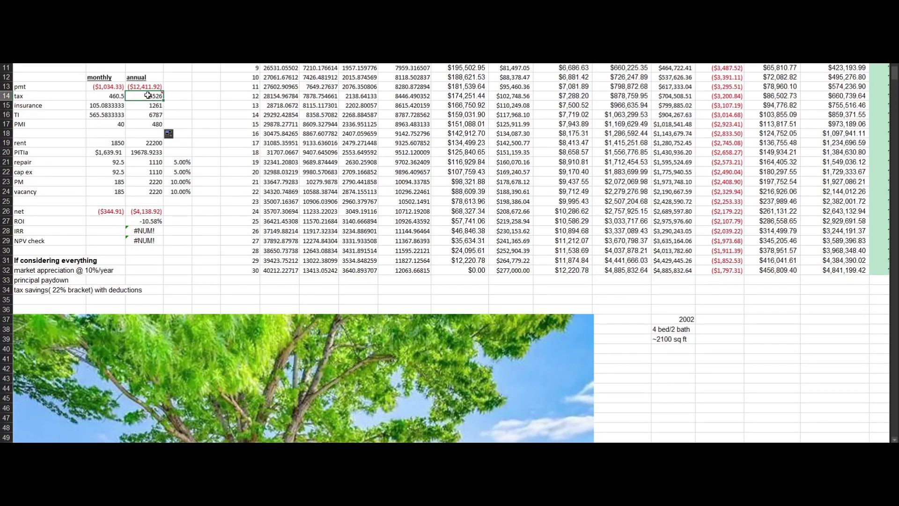
- Check the monthly net cash flow and the annual interest rate values
scroll(269, 258, down, 6)
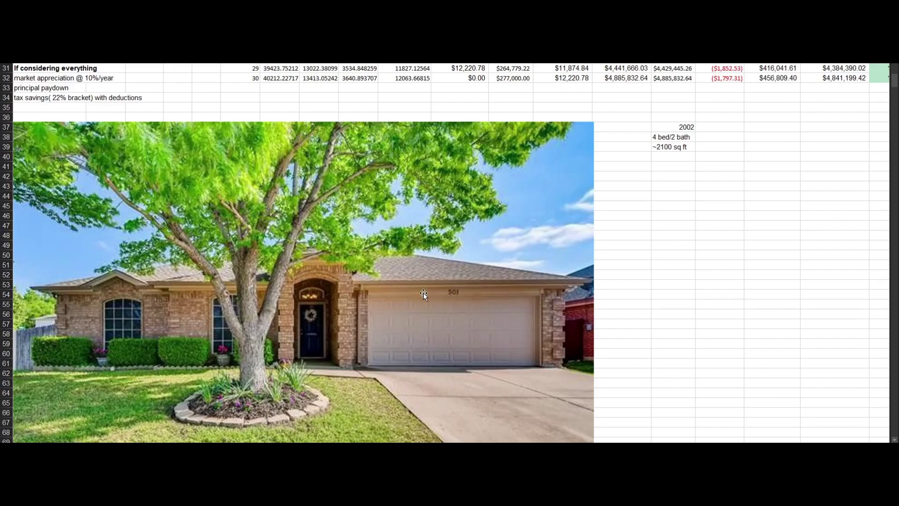
scroll(424, 293, up, 7)
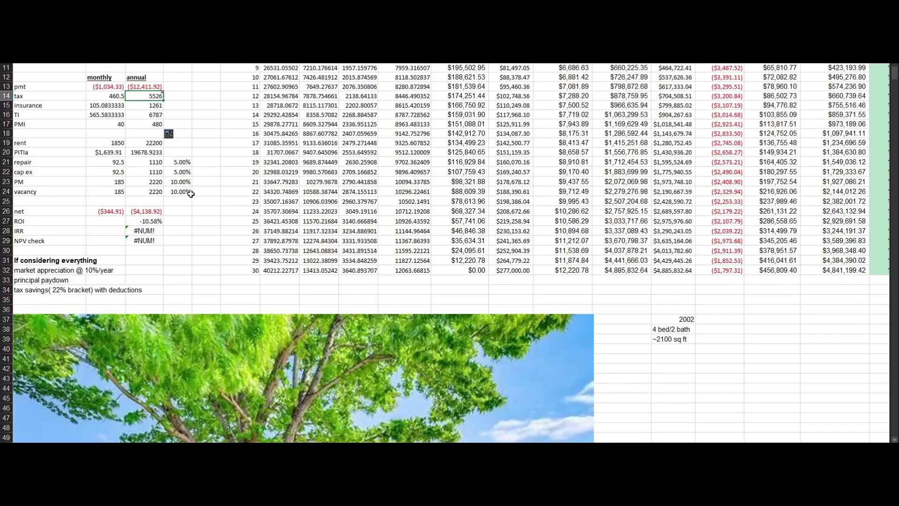
scroll(358, 103, up, 3)
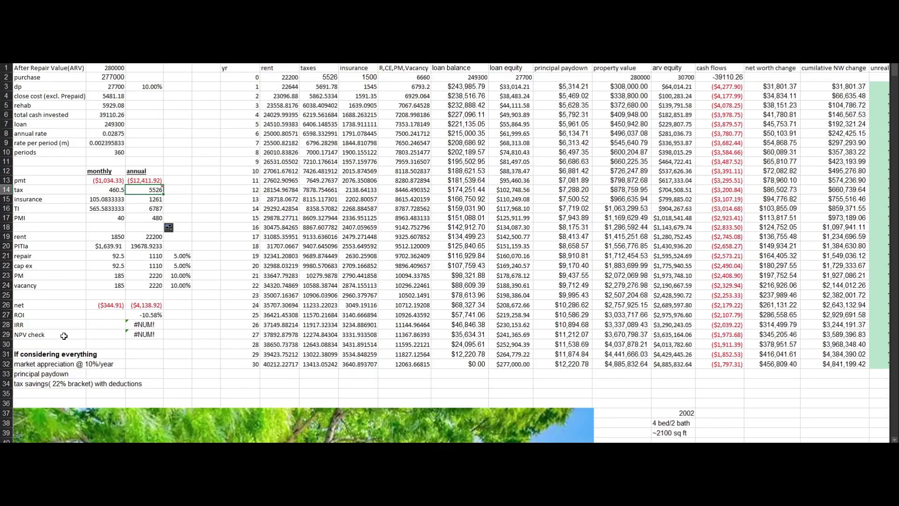
click(108, 308)
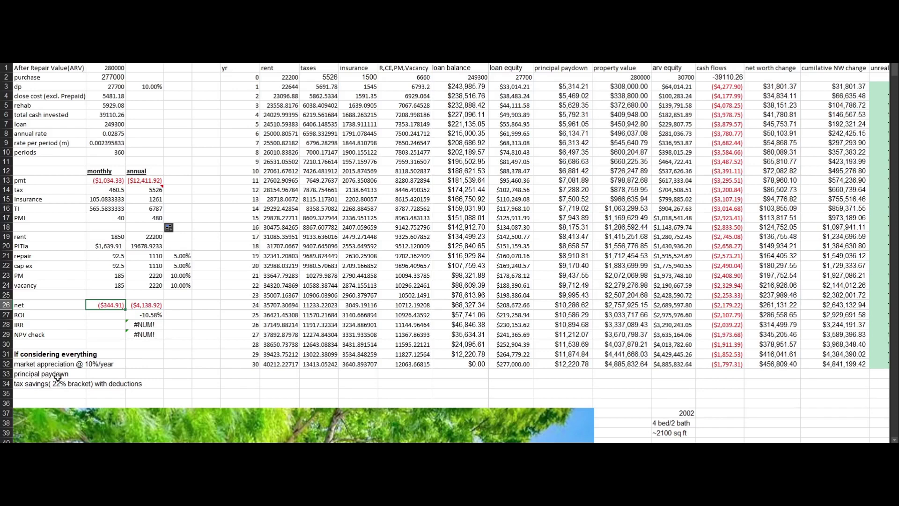
click(106, 131)
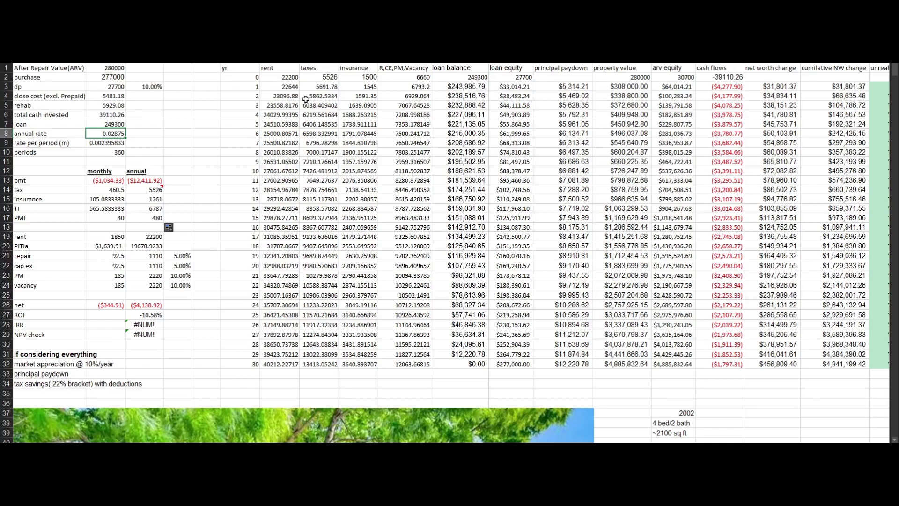
- Inspect the year-1 growth formulas for rent, taxes, insurance and rent-based expenses
double_click(279, 87)
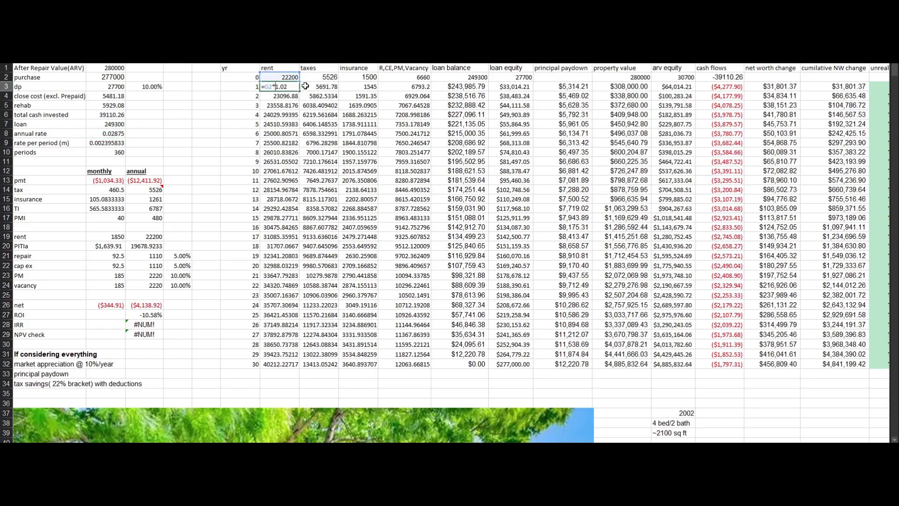
click(319, 87)
double_click(327, 87)
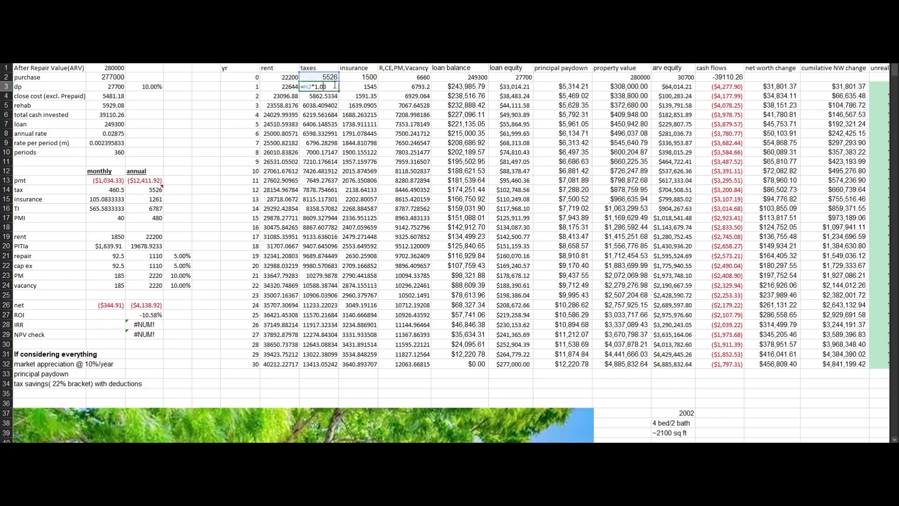
key(Return)
double_click(361, 88)
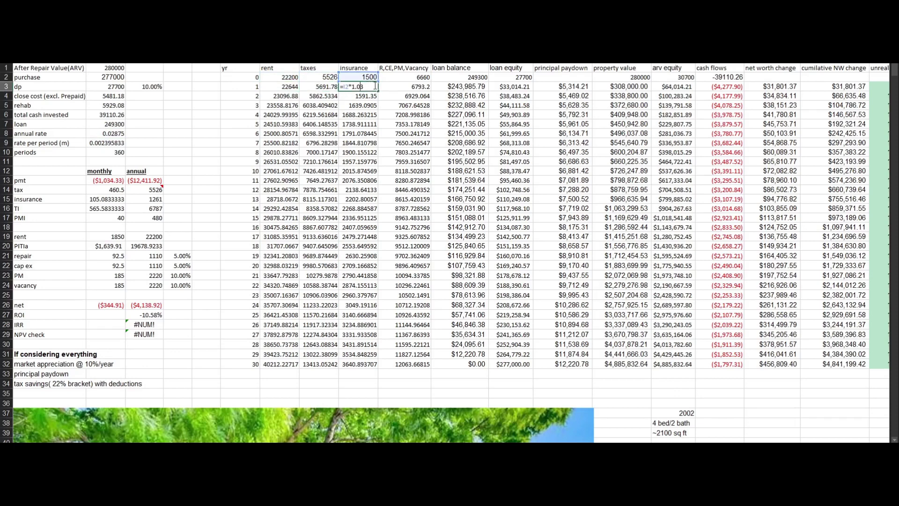
double_click(406, 86)
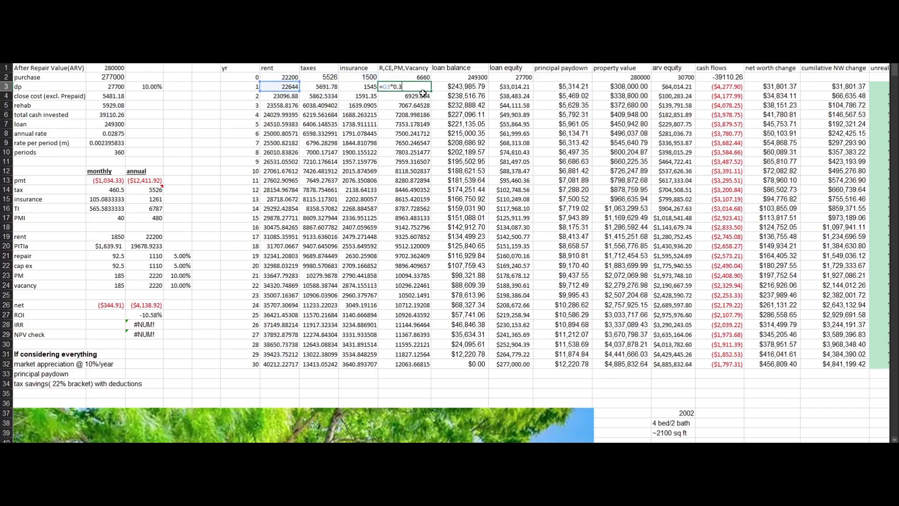
key(Return)
click(411, 85)
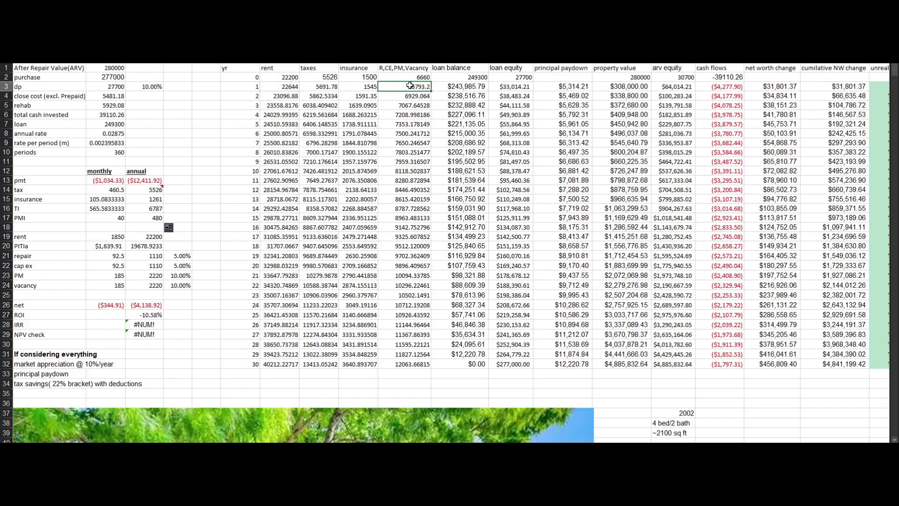
- Check the year-1 loan balance, loan equity against the 27700 start, and principal paydown
click(282, 88)
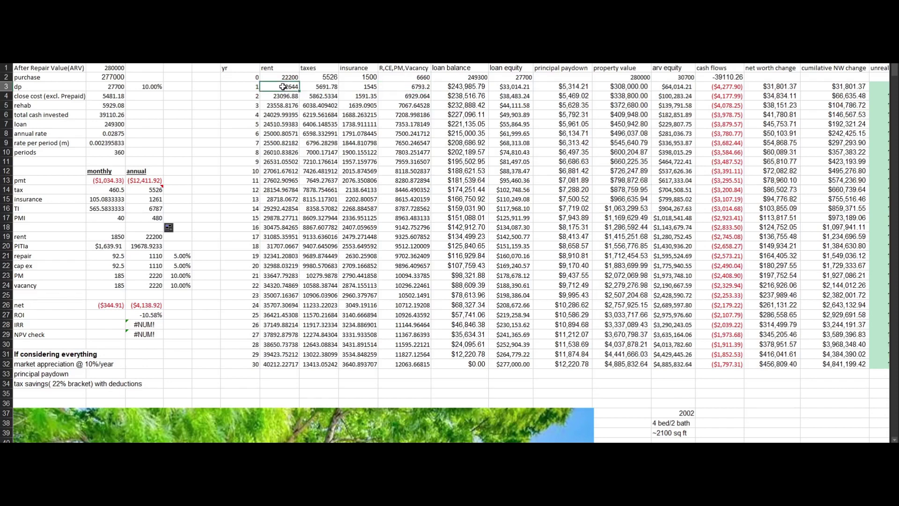
key(shift+Right)
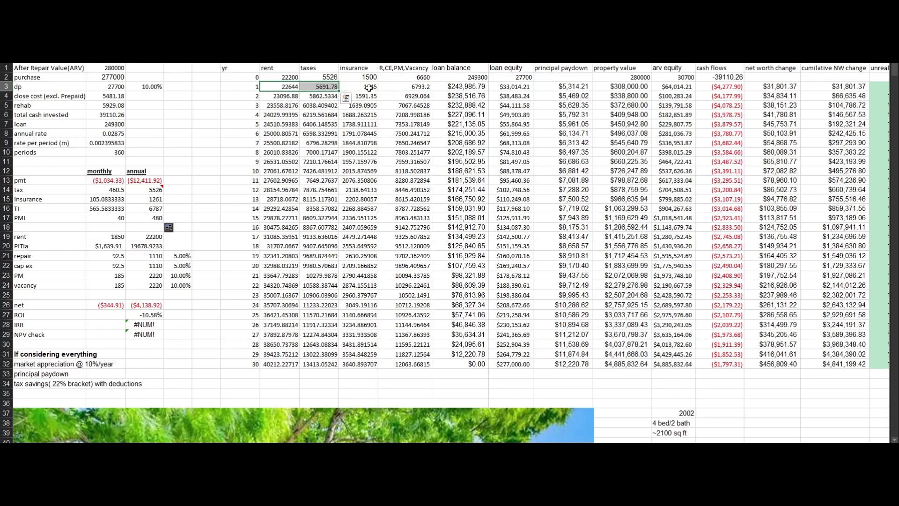
click(482, 86)
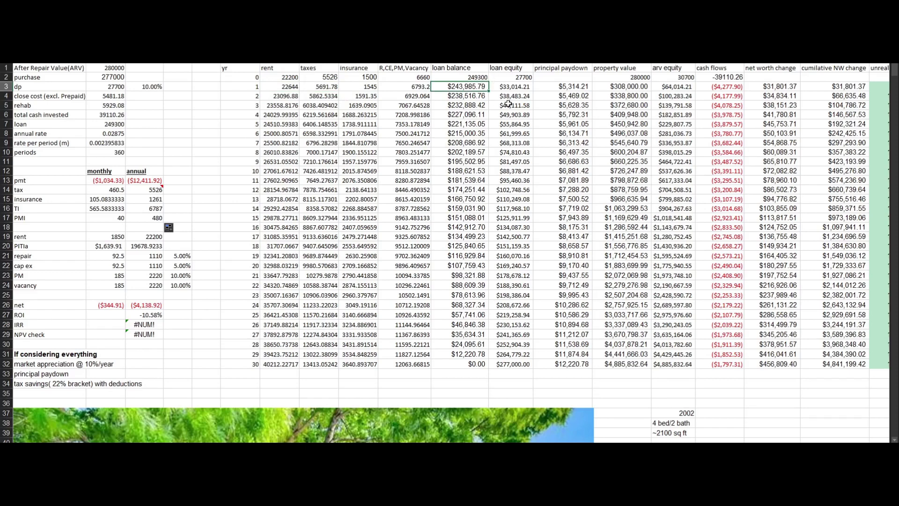
click(531, 87)
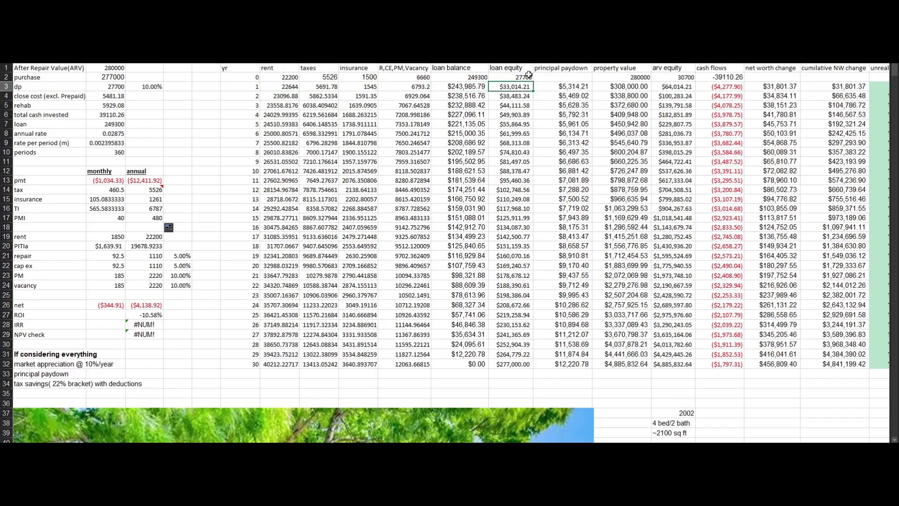
click(527, 76)
click(526, 87)
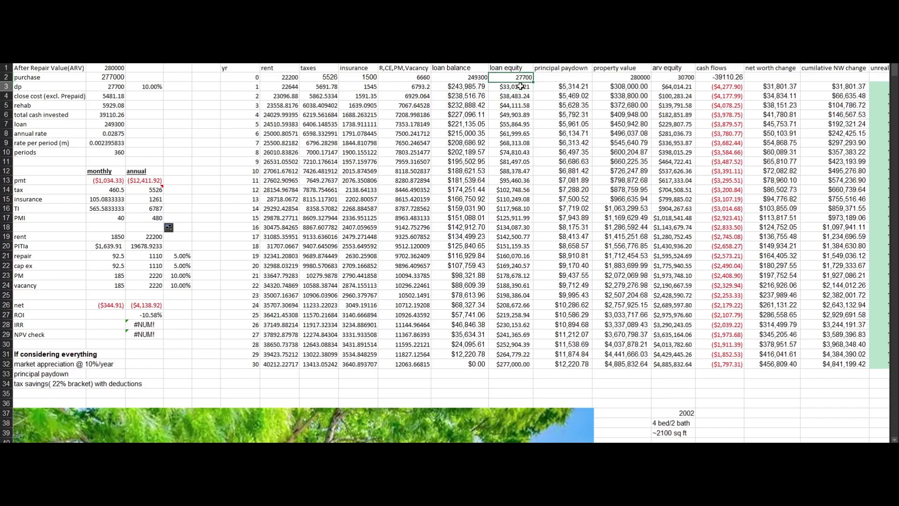
click(564, 86)
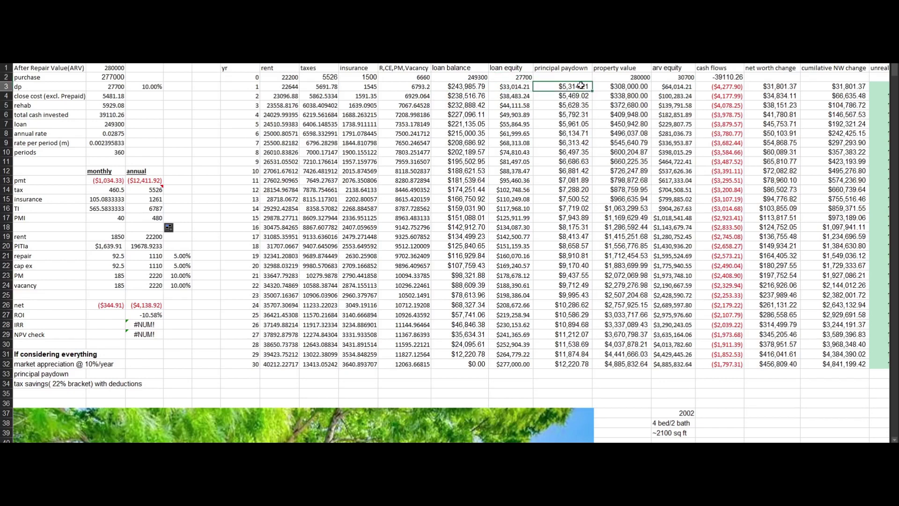
- Check year-1 property value, ARV equity, cash flow and net worth change against the 10%/year appreciation note
click(606, 88)
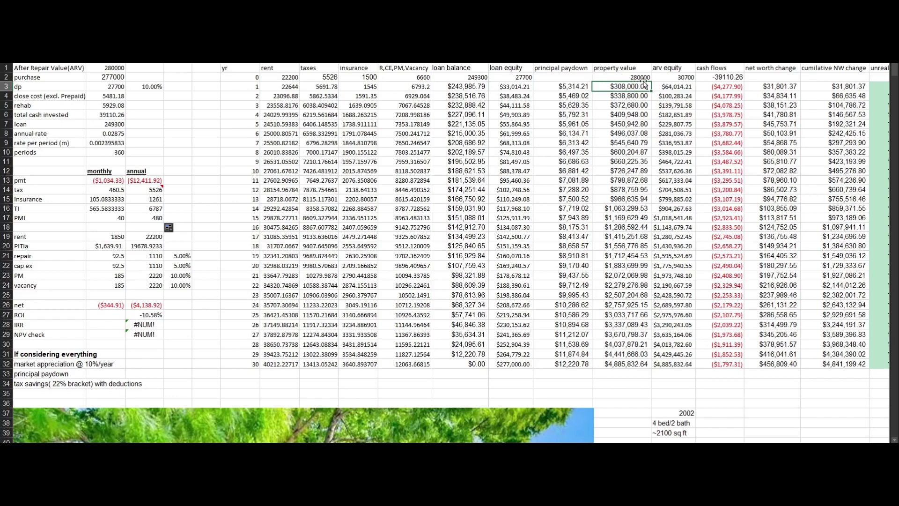
click(663, 86)
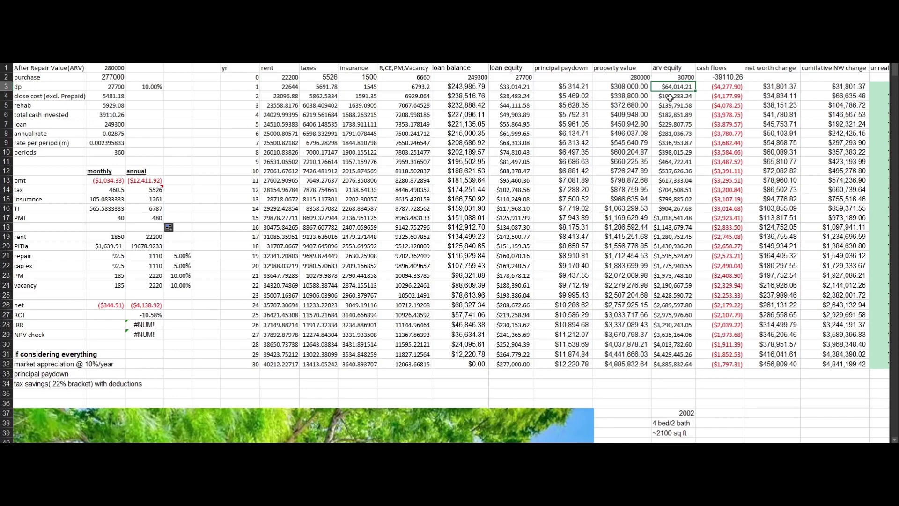
click(707, 87)
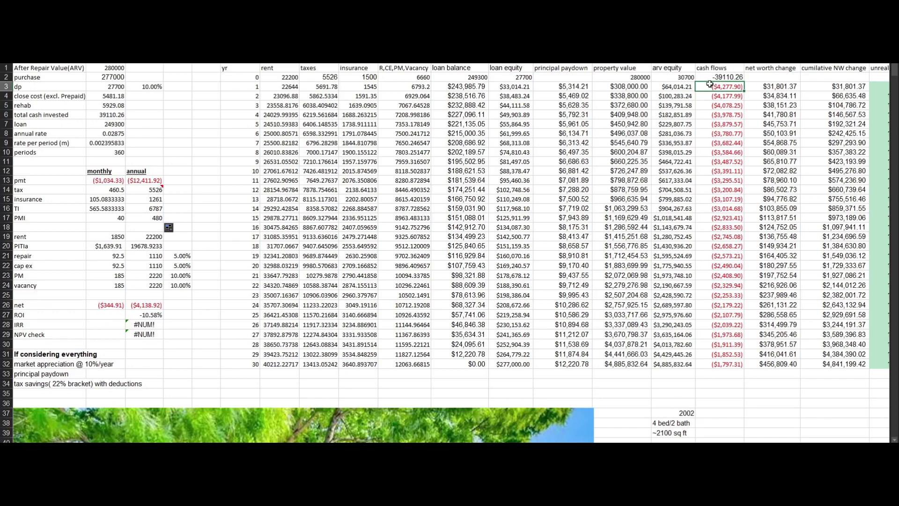
click(778, 87)
scroll(451, 252, right, 2)
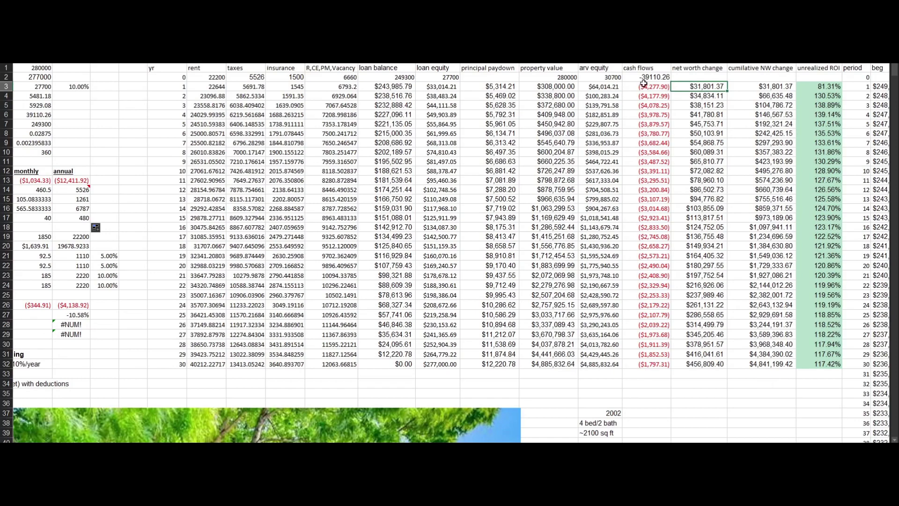
click(131, 355)
scroll(80, 367, left, 2)
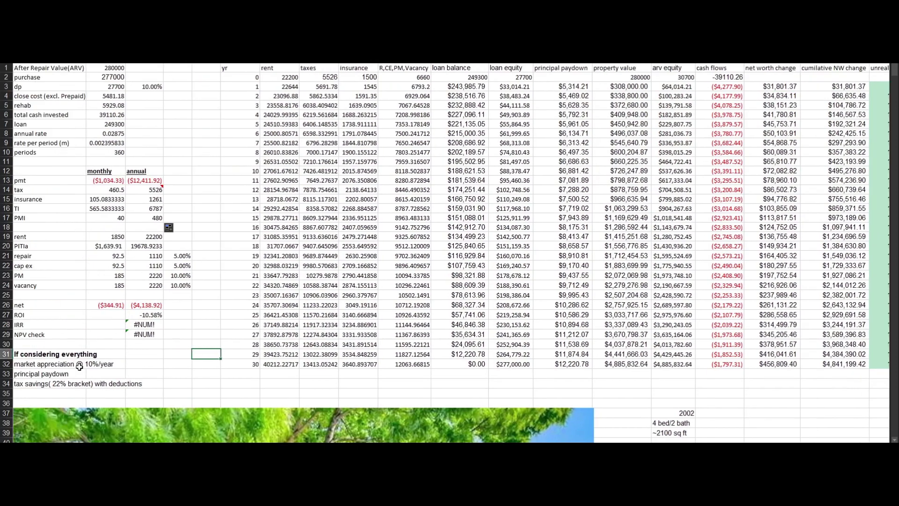
click(79, 366)
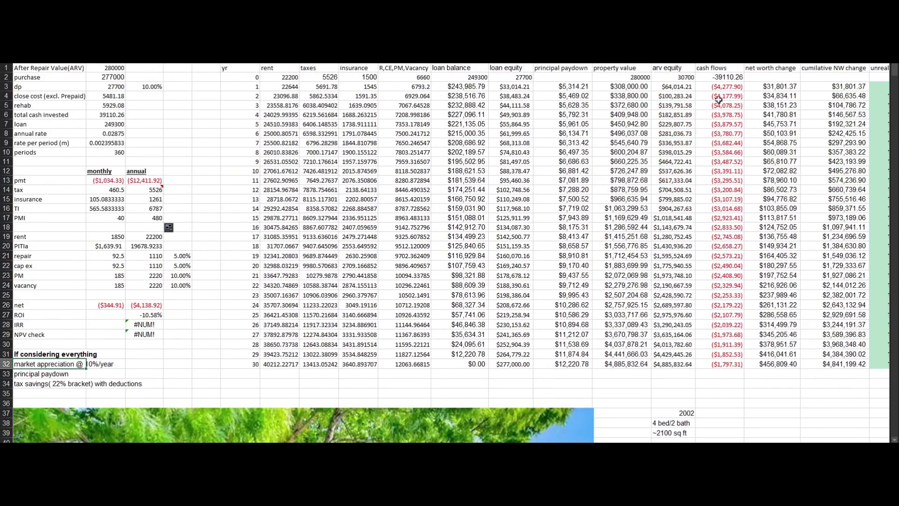
- Re-commit the year-1 net worth change formula and compare it with year-1 cash flow
double_click(758, 86)
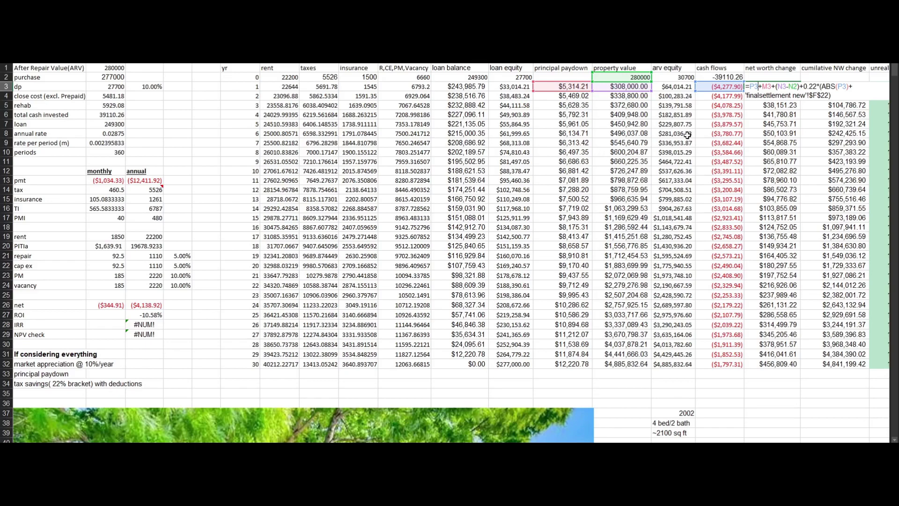
key(ctrl+Return)
scroll(676, 108, right, 1)
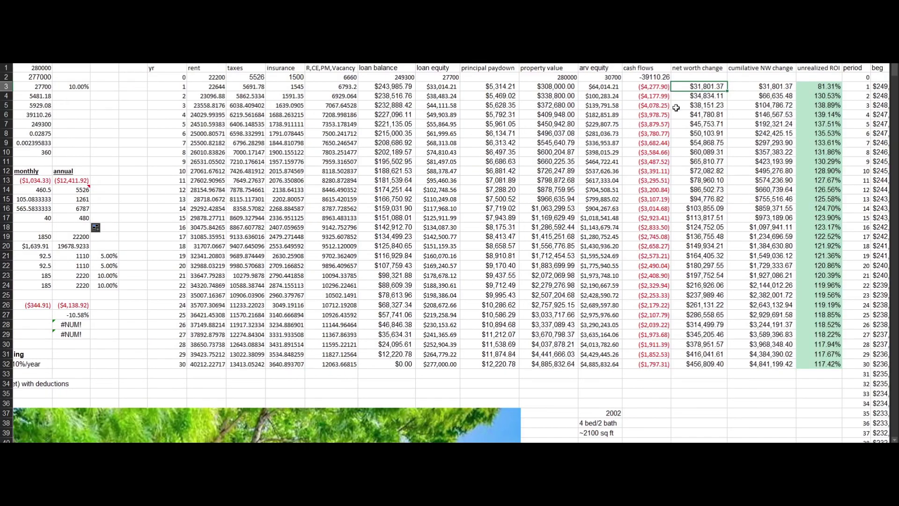
click(663, 88)
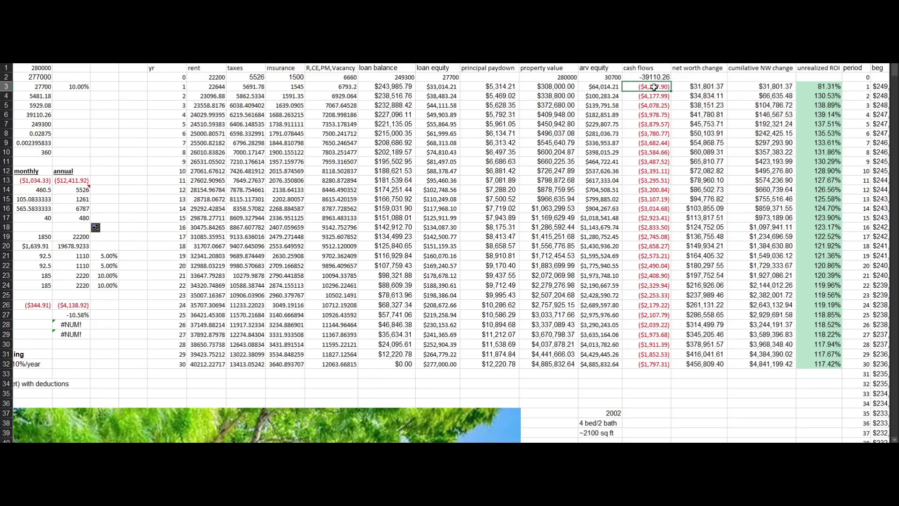
click(700, 87)
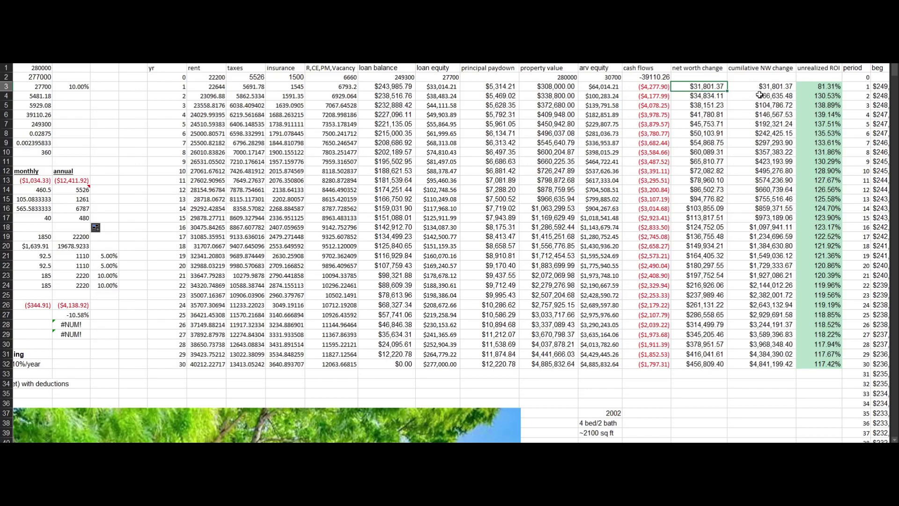
- Enter =N4+O3 in O4 to make cumulative NW change a running total
click(756, 96)
text(=N4+O3)
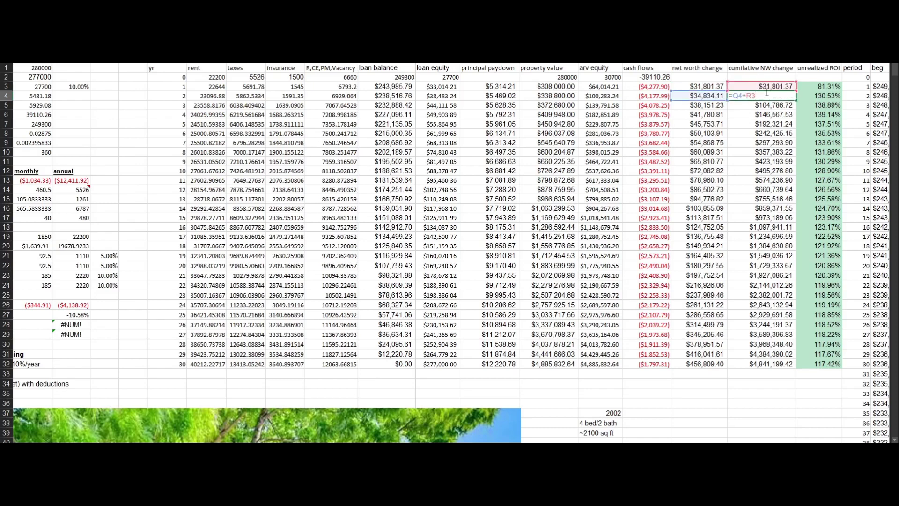
key(ctrl+Return)
- Review the year-7 unrealized ROI formula in P9
scroll(781, 422, right, 1)
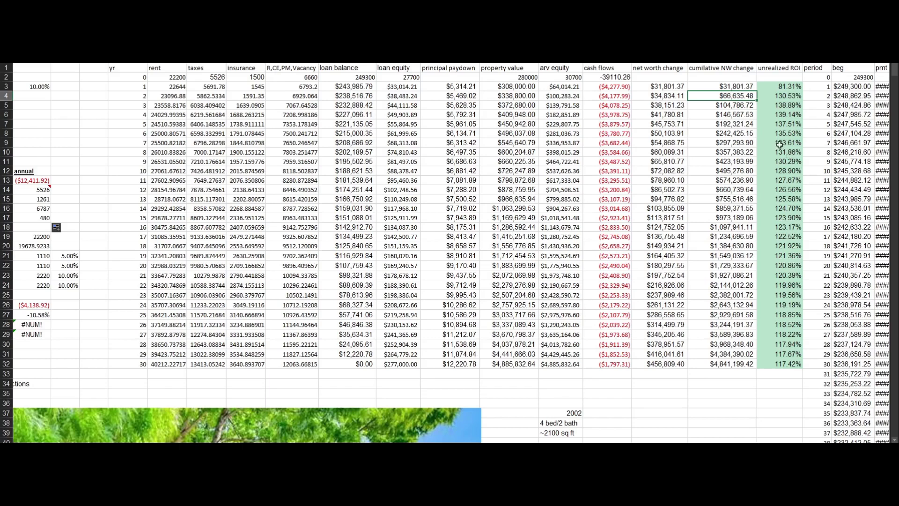
drag(771, 87, 774, 142)
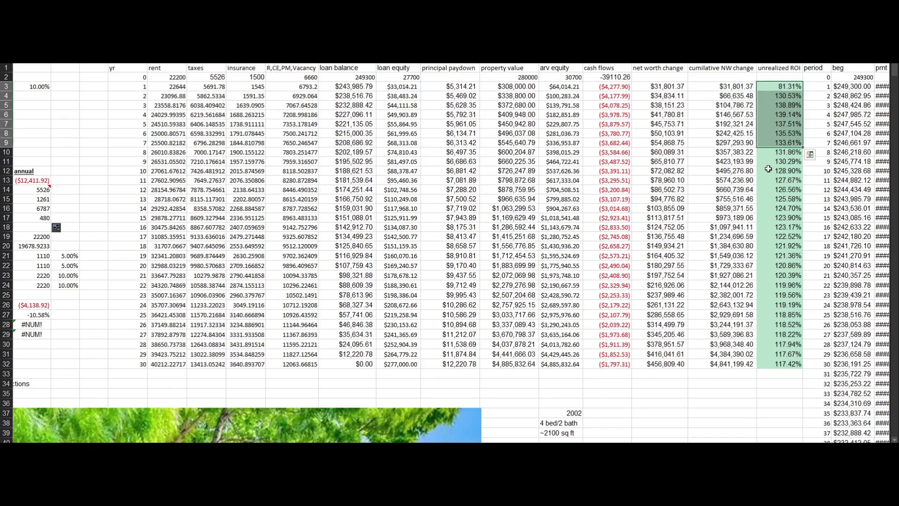
click(775, 142)
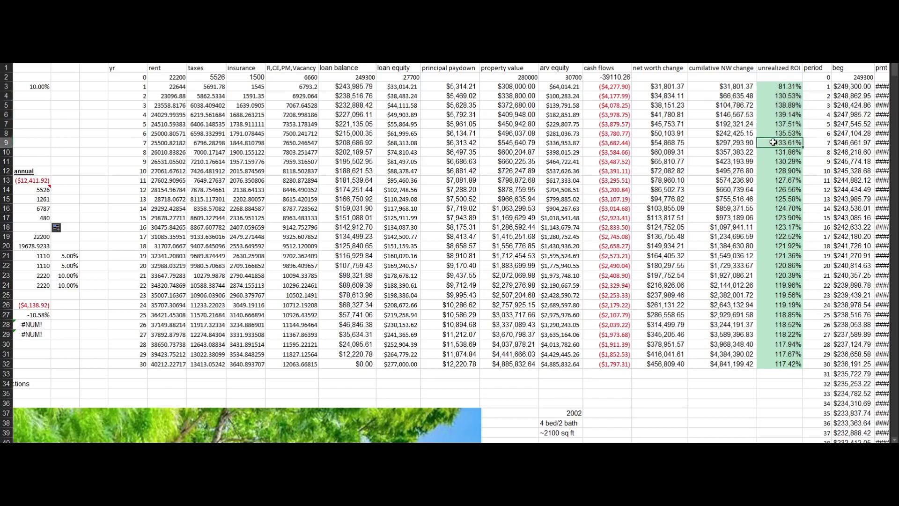
drag(773, 142, 132, 139)
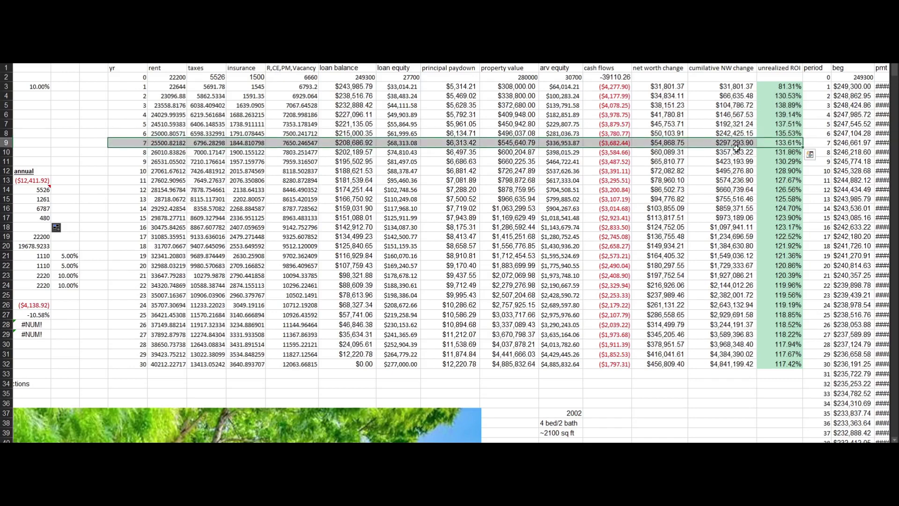
double_click(778, 142)
key(Escape)
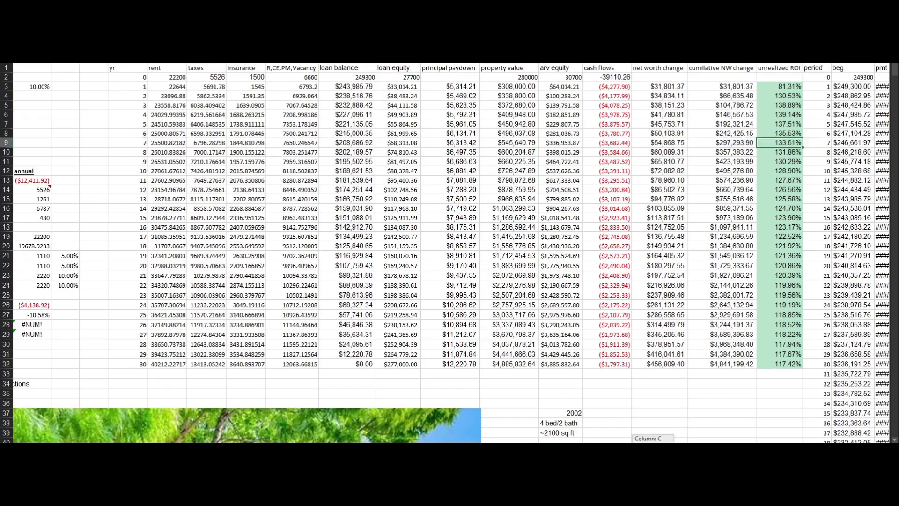
- Check the year-4 and year-30 unrealized ROI values
scroll(179, 159, left, 3)
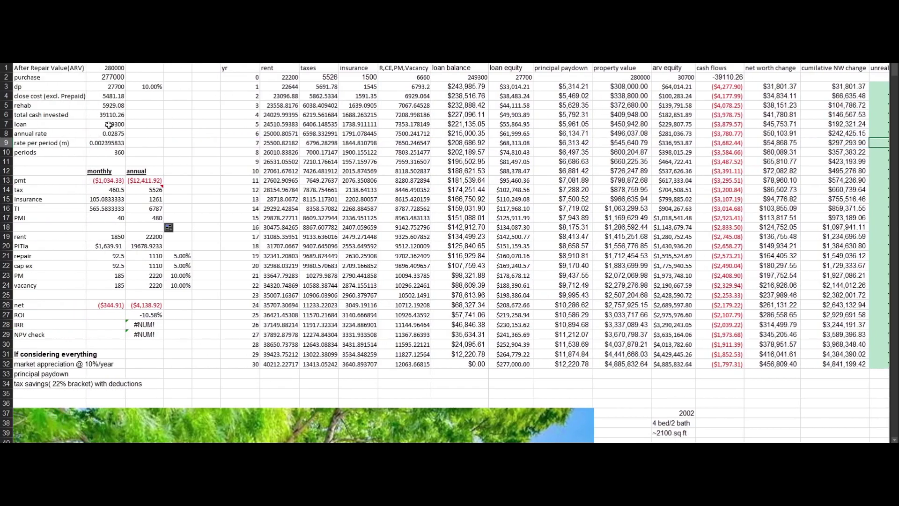
scroll(450, 253, right, 2)
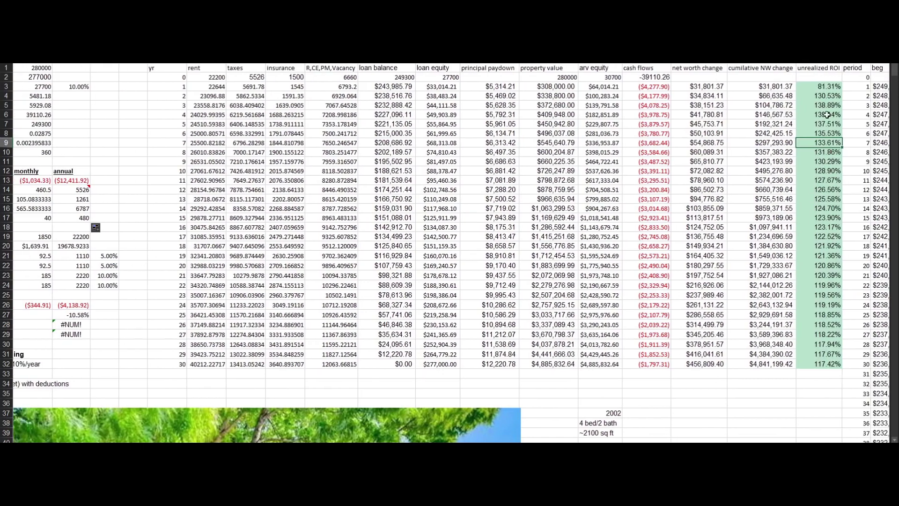
click(823, 114)
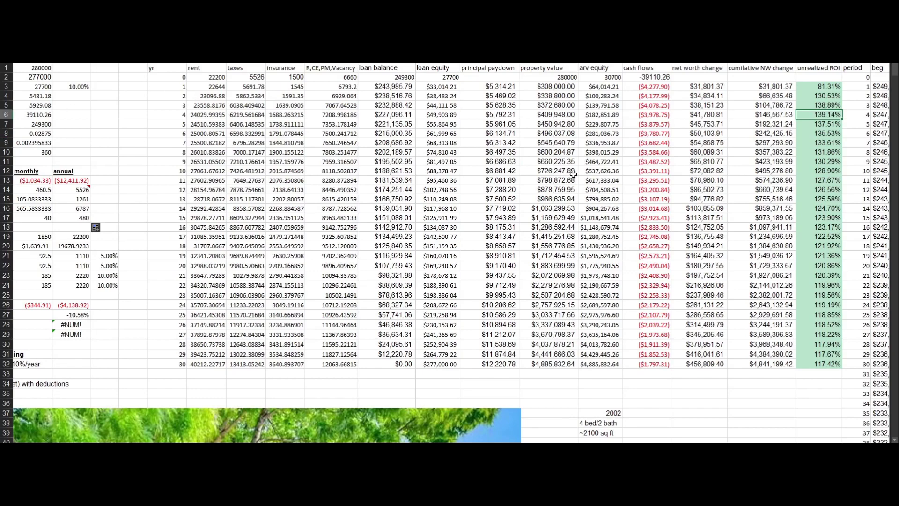
scroll(805, 152, right, 3)
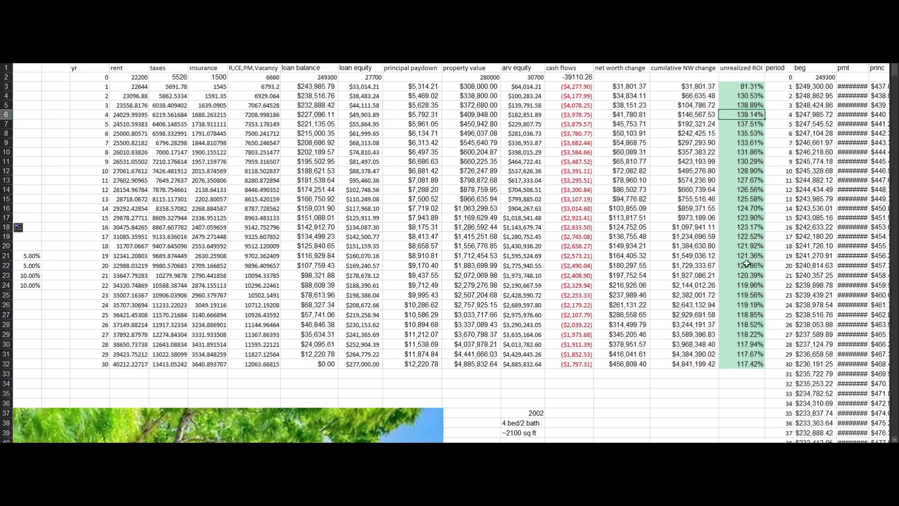
click(746, 365)
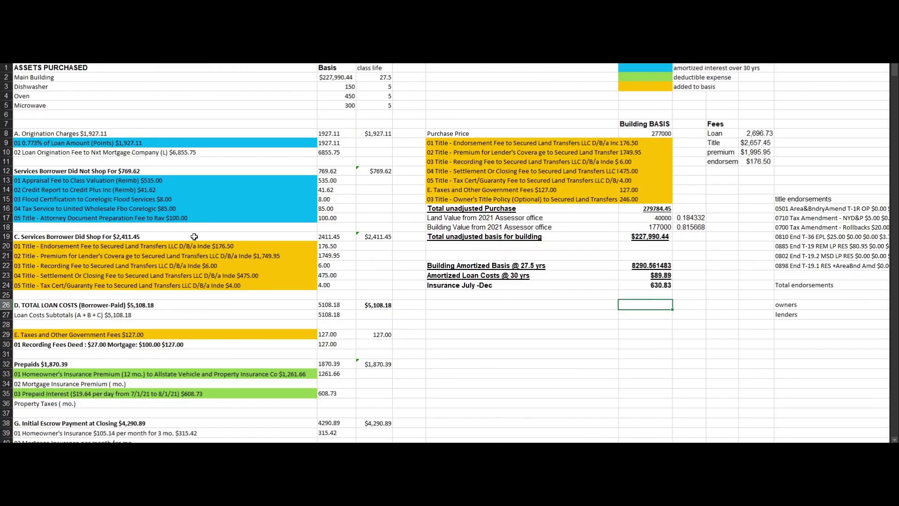
click(379, 238)
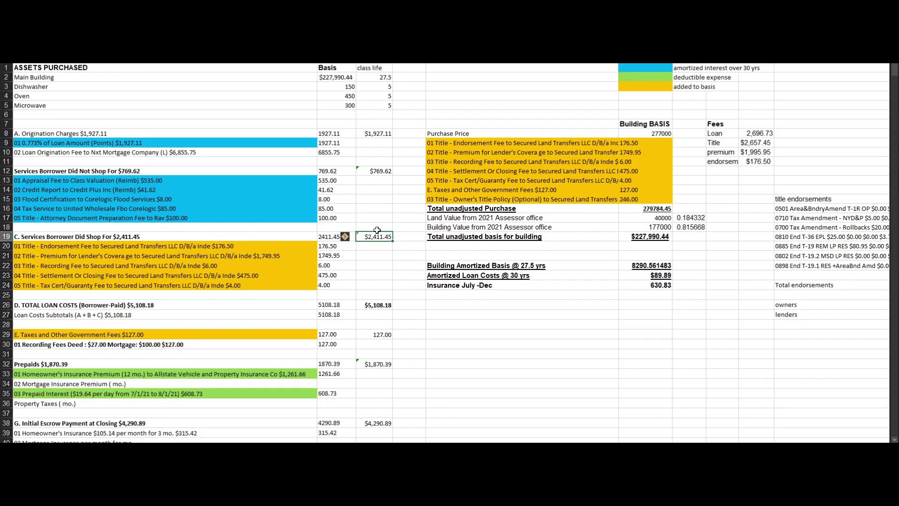
click(384, 167)
drag(384, 166, 379, 134)
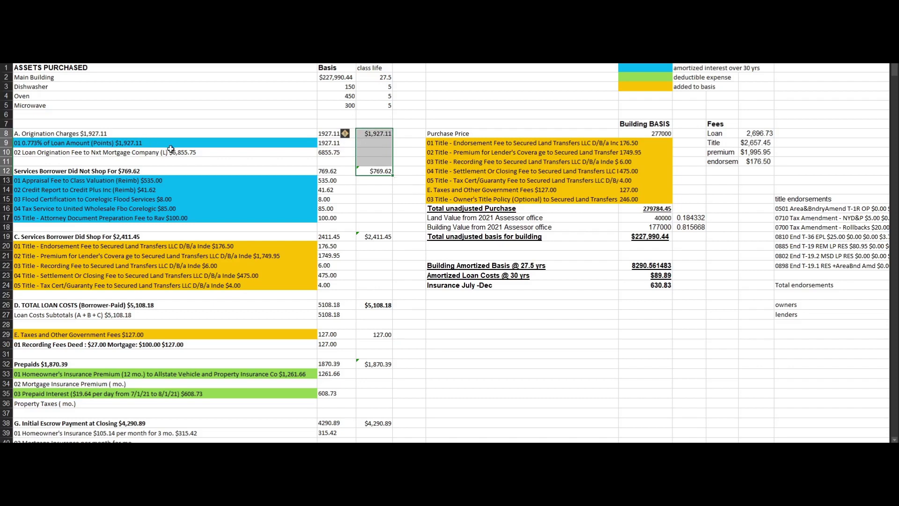
click(376, 138)
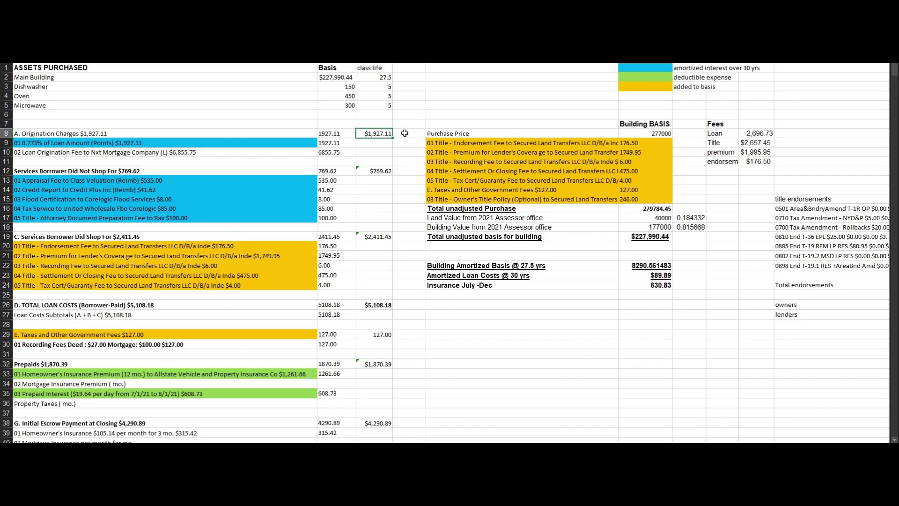
drag(405, 133, 242, 132)
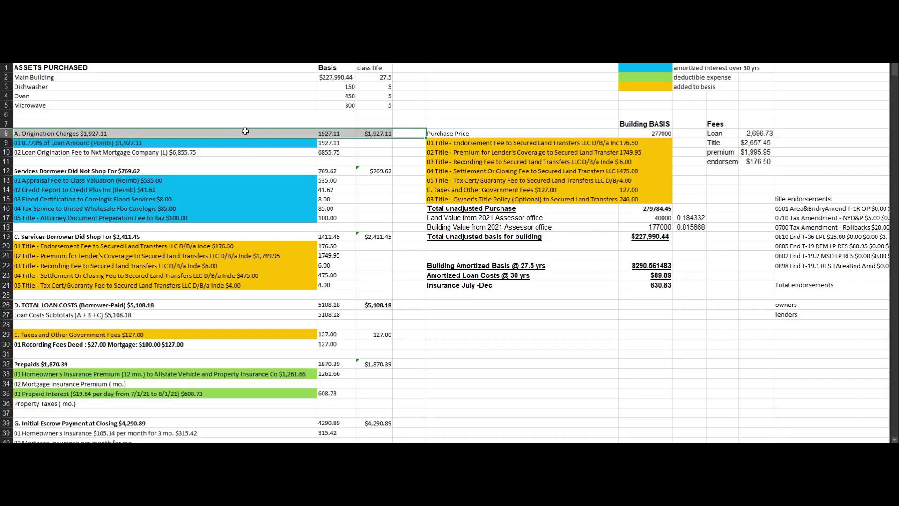
click(357, 142)
scroll(364, 145, down, 7)
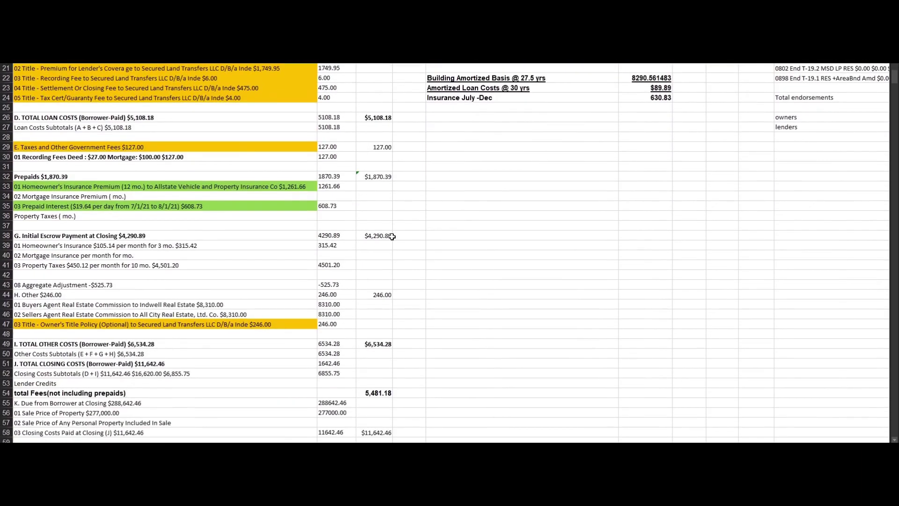
click(380, 235)
drag(375, 240, 230, 240)
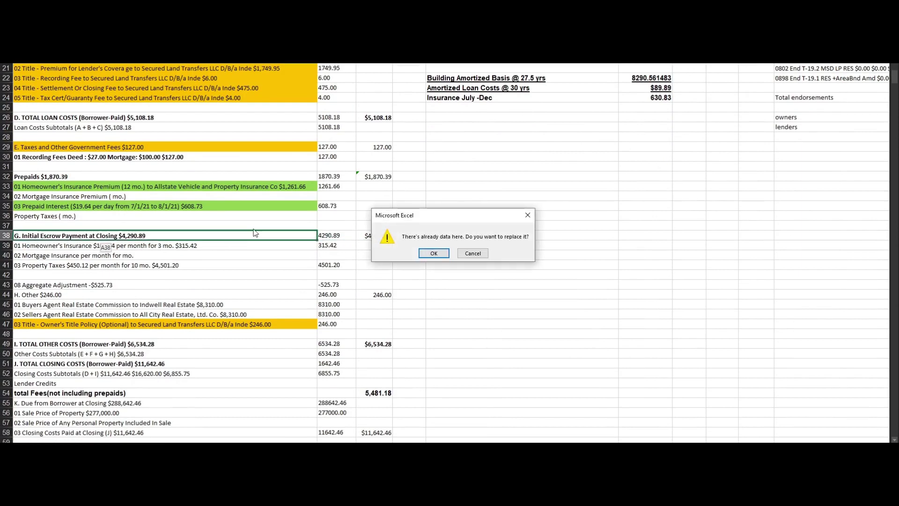
click(480, 252)
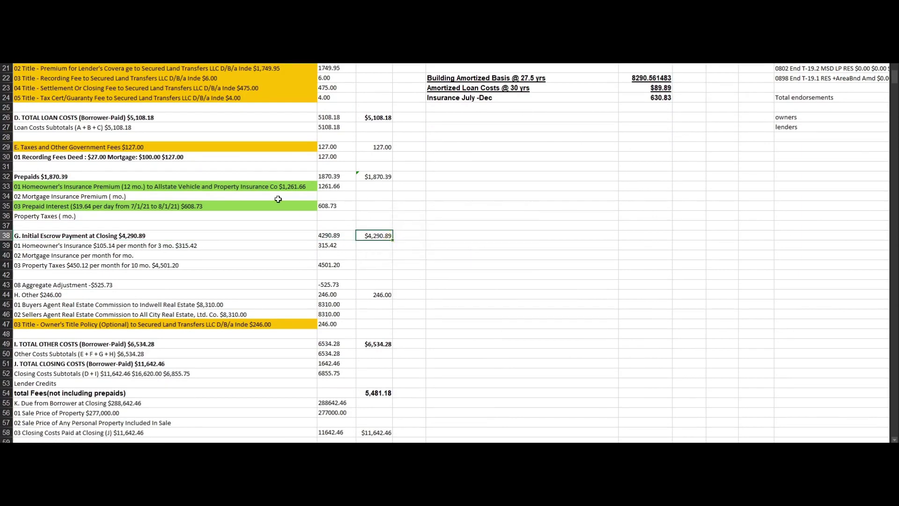
click(378, 184)
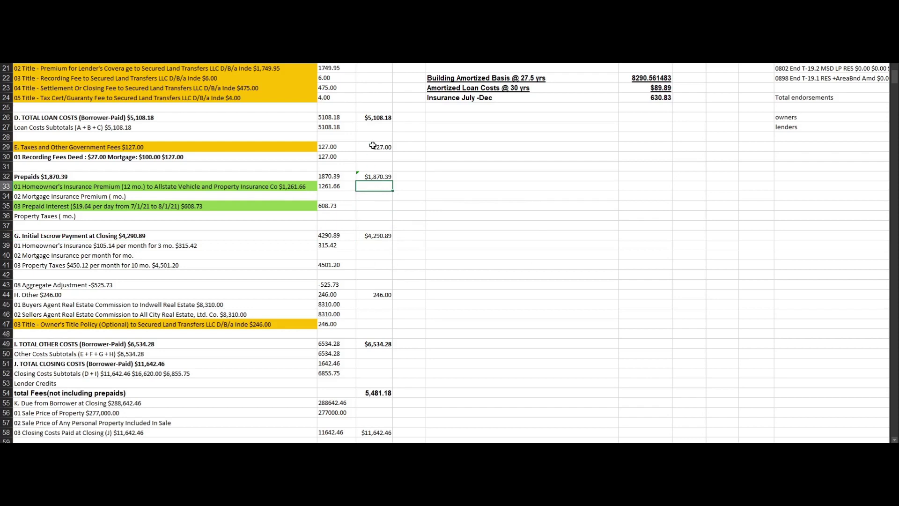
key(Home)
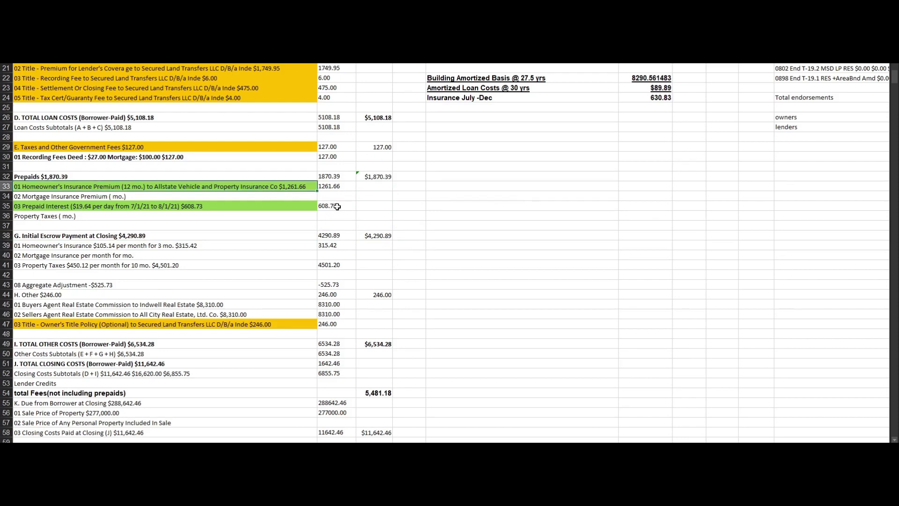
scroll(333, 212, down, 3)
scroll(645, 270, up, 10)
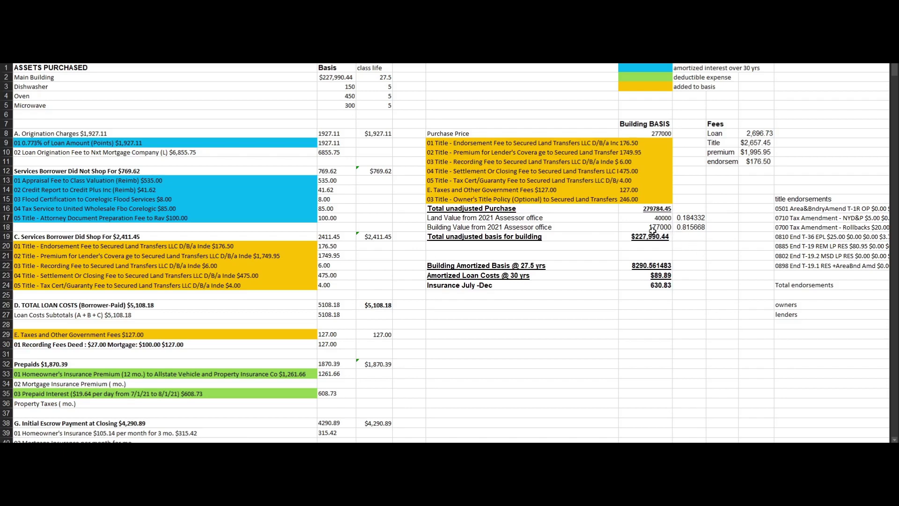
click(570, 227)
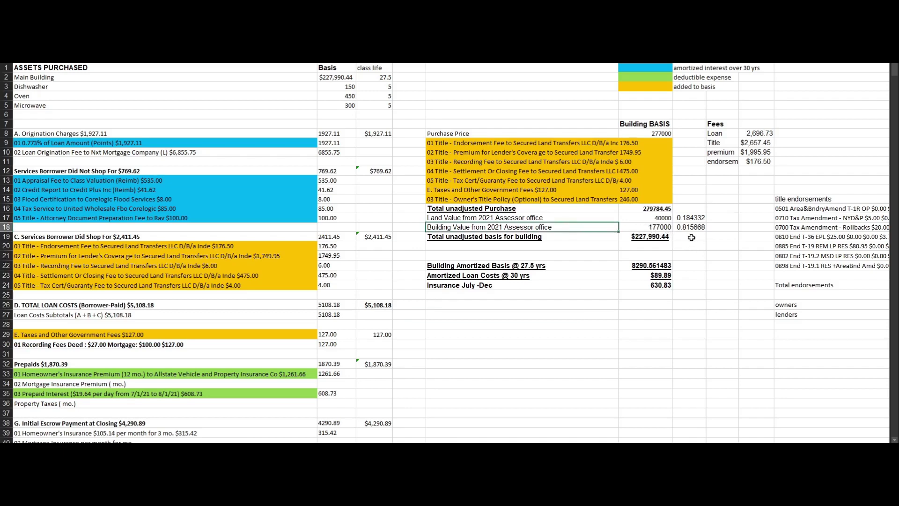
click(664, 237)
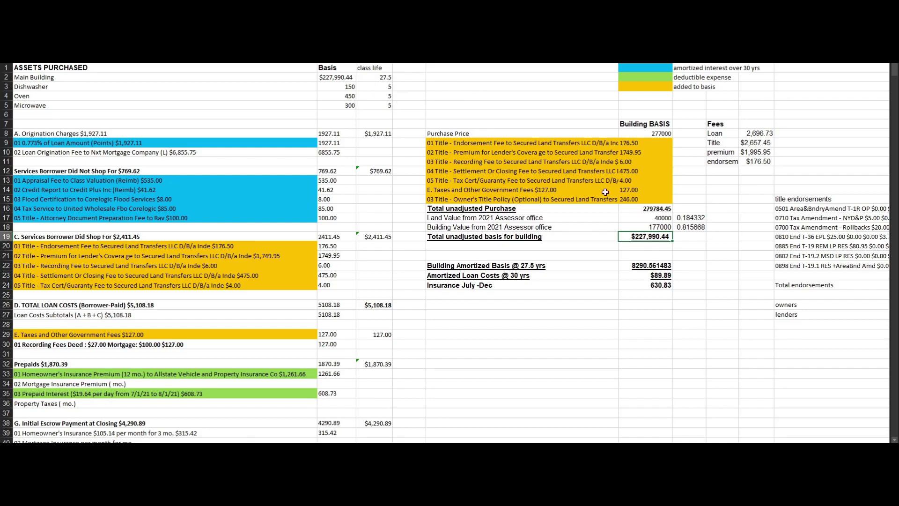
click(651, 265)
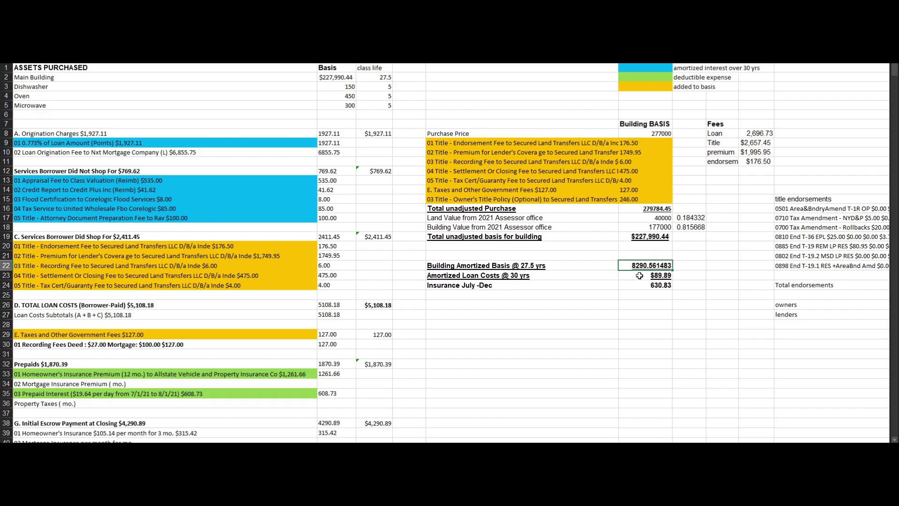
click(643, 276)
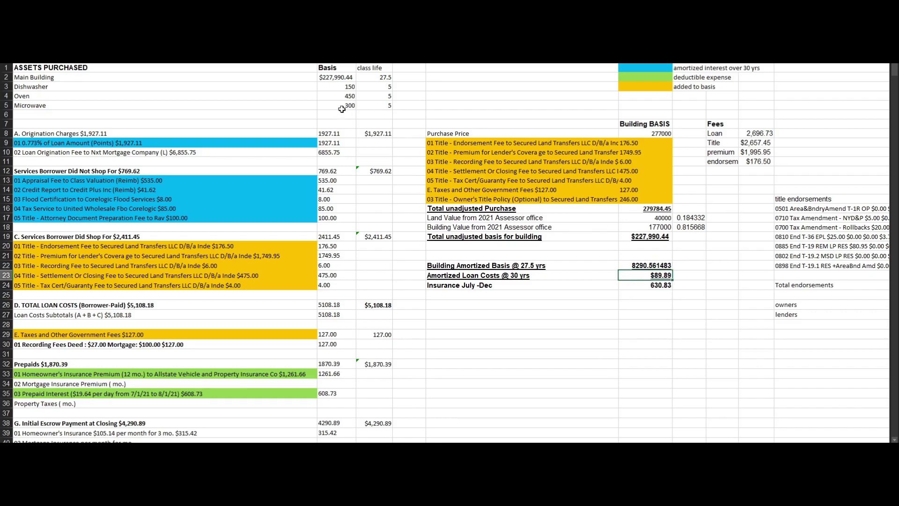
- Select the Dishwasher, Oven and Microwave basis amounts to check their total
drag(374, 104, 273, 84)
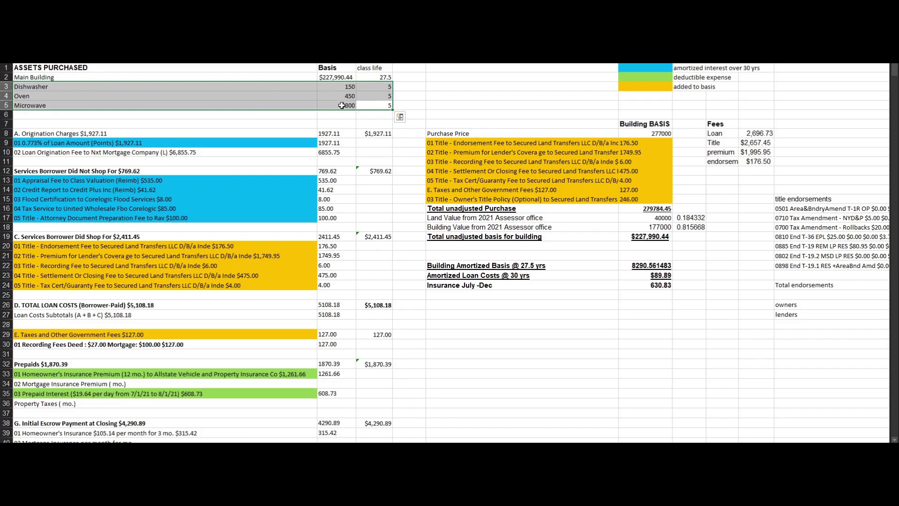
drag(336, 104, 352, 87)
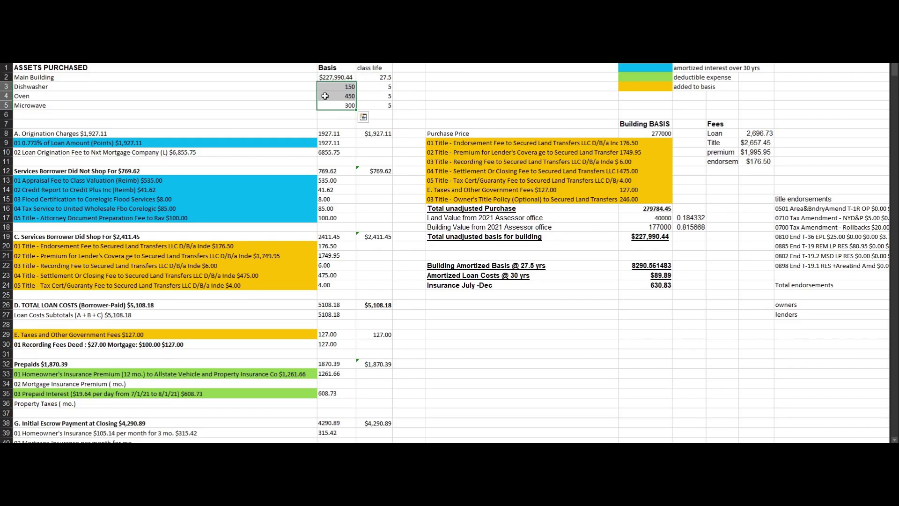
drag(347, 86, 347, 105)
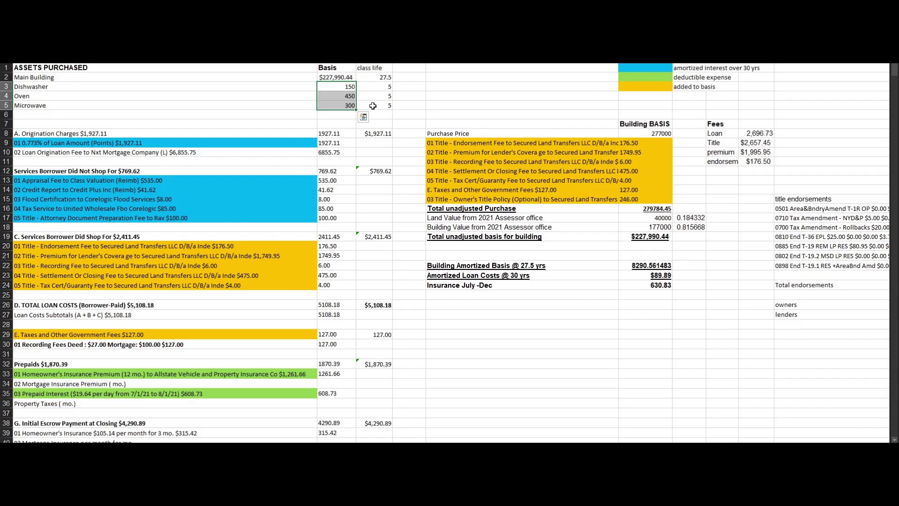
- Inspect the Building Amortized Basis value in row 22
click(630, 264)
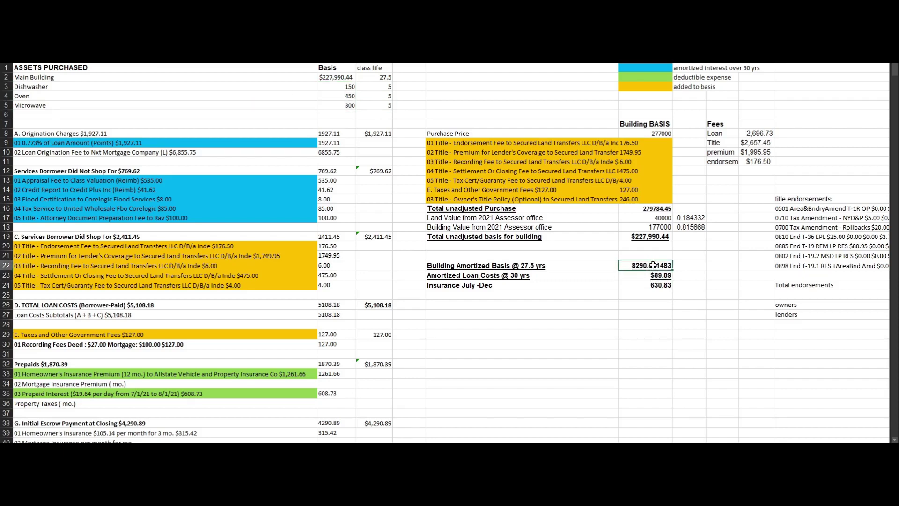
drag(653, 265, 564, 264)
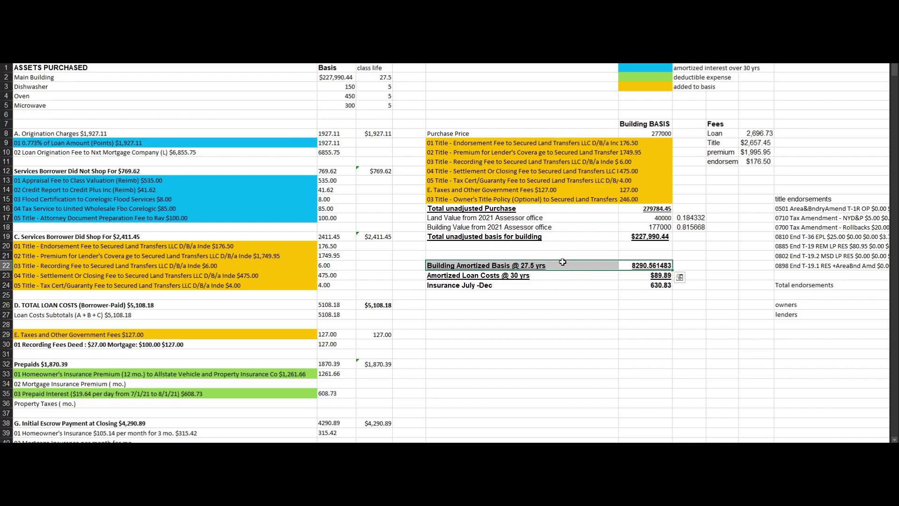
click(640, 264)
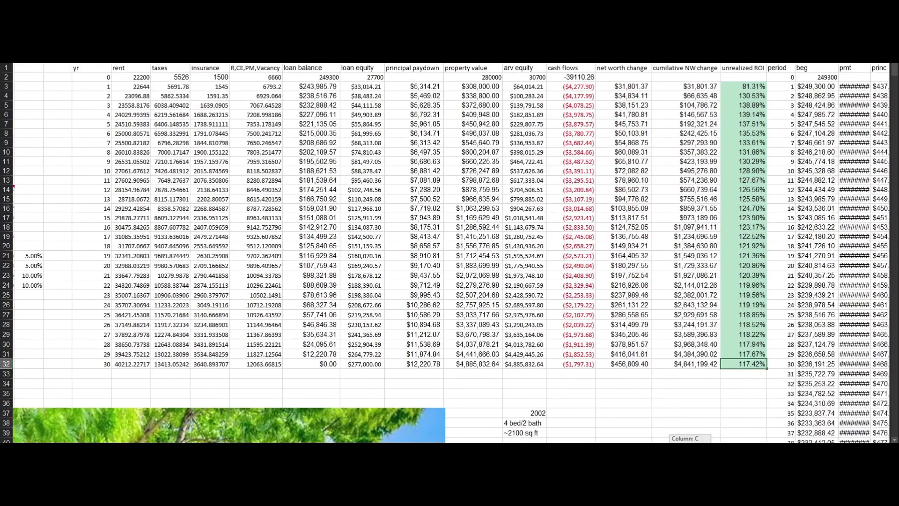
scroll(451, 253, left, 3)
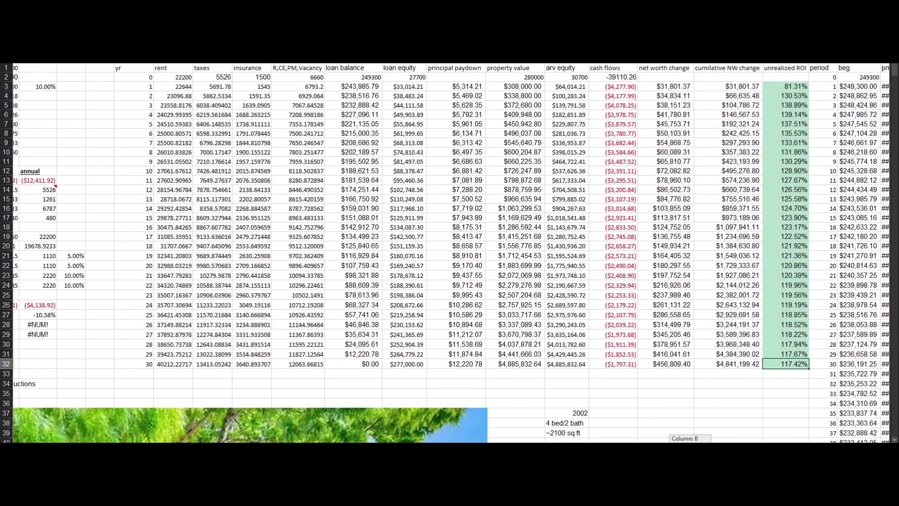
scroll(452, 253, right, 1)
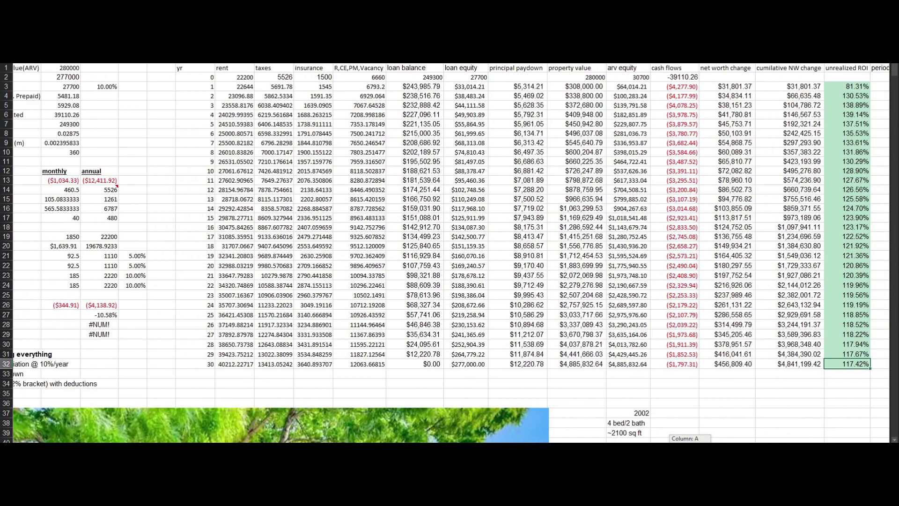
scroll(452, 253, right, 1)
drag(655, 365, 655, 305)
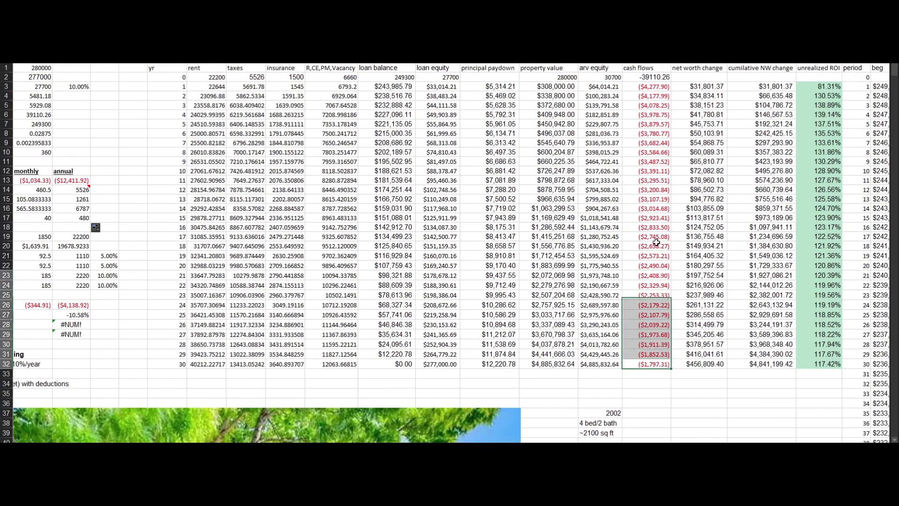
drag(656, 242, 649, 88)
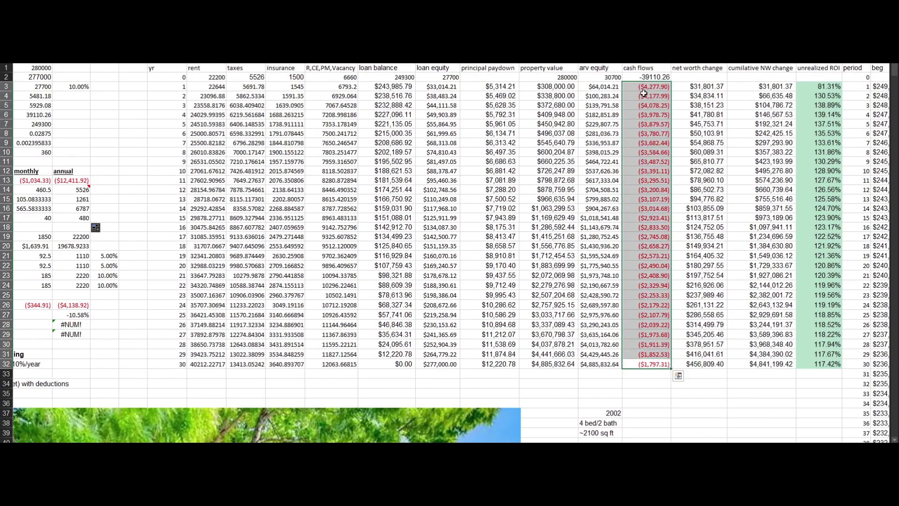
click(650, 244)
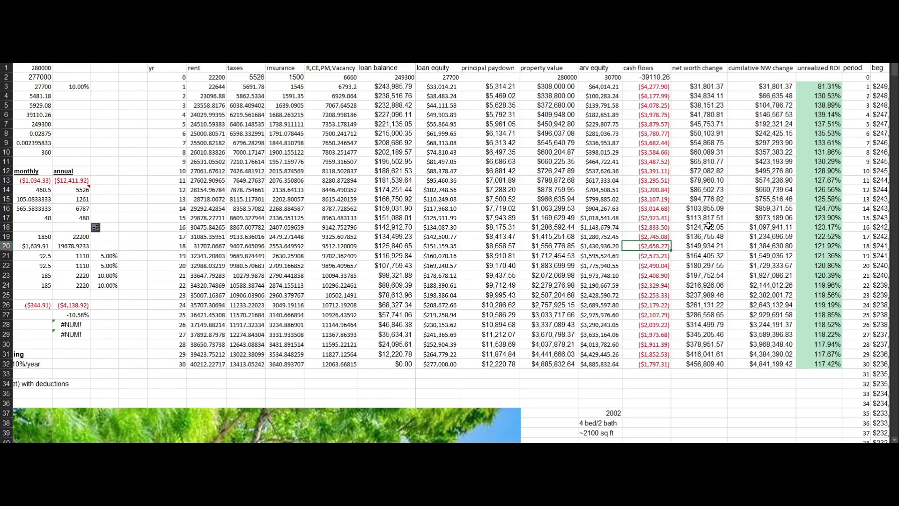
click(777, 362)
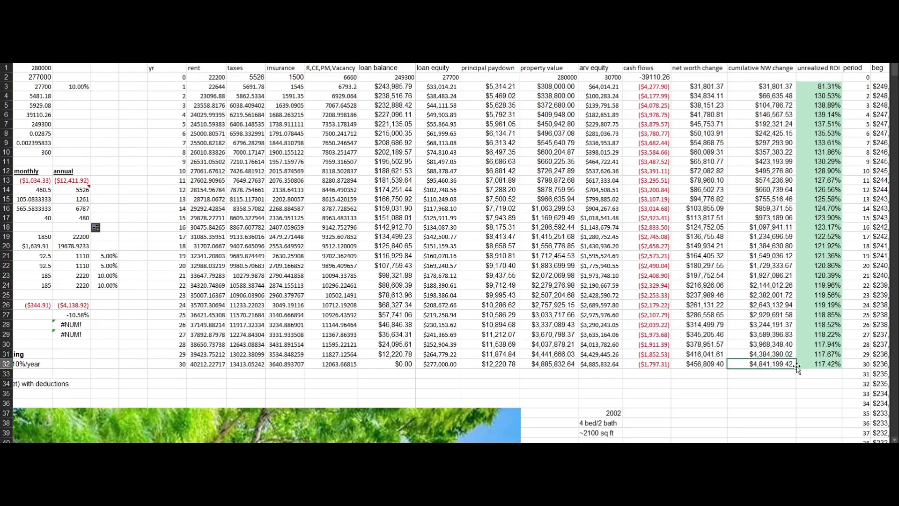
click(813, 365)
drag(813, 365, 768, 364)
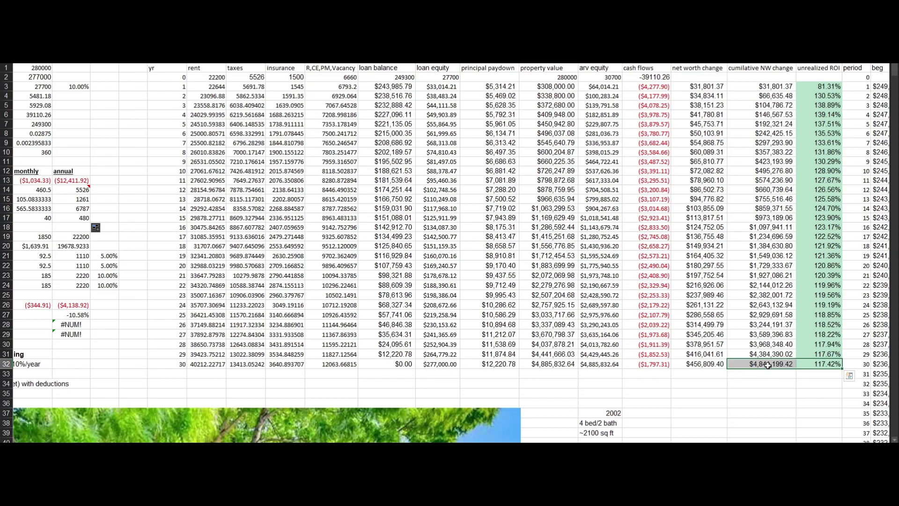
scroll(708, 363, left, 3)
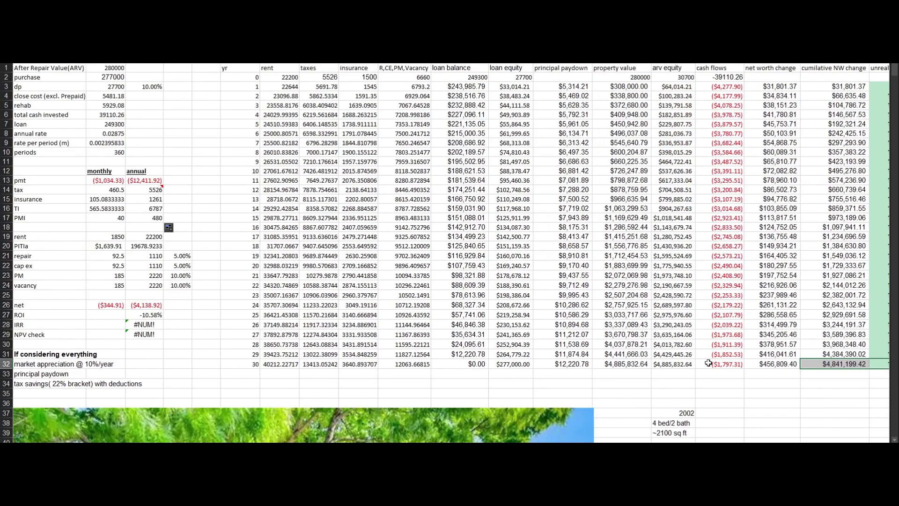
scroll(749, 366, right, 2)
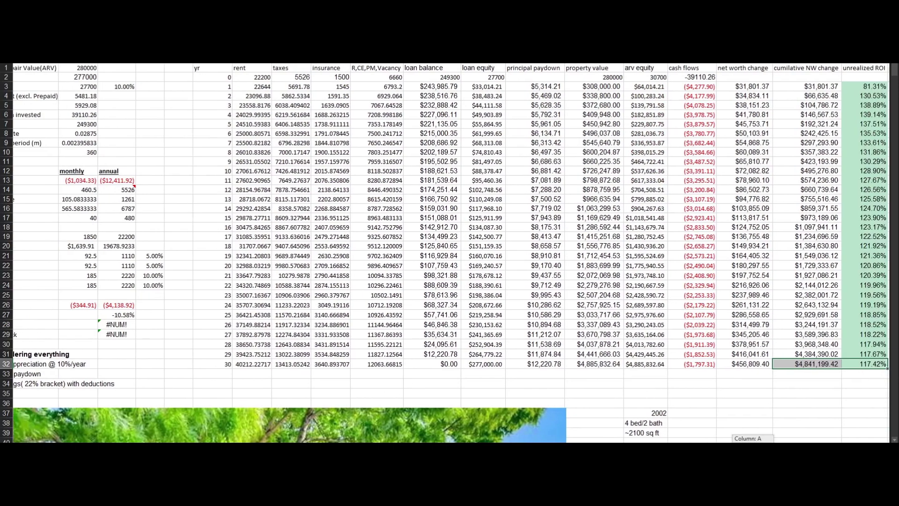
scroll(770, 422, right, 1)
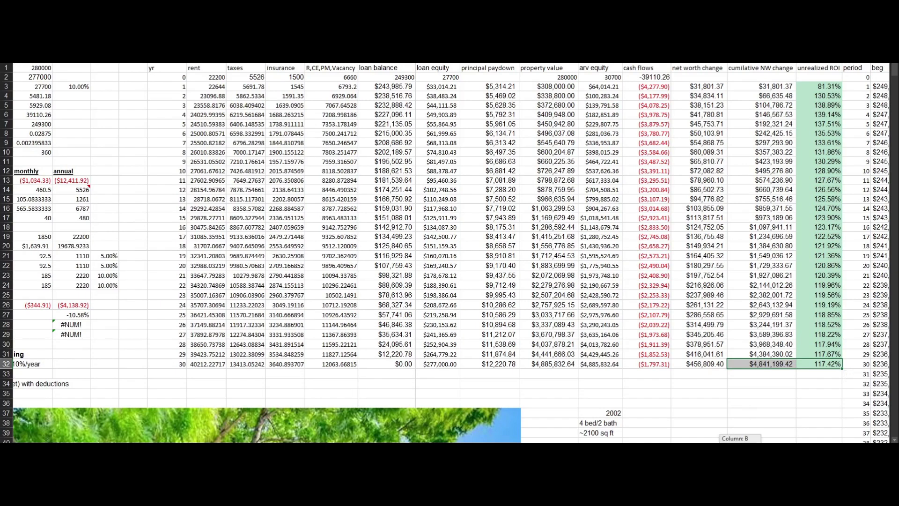
scroll(739, 395, right, 2)
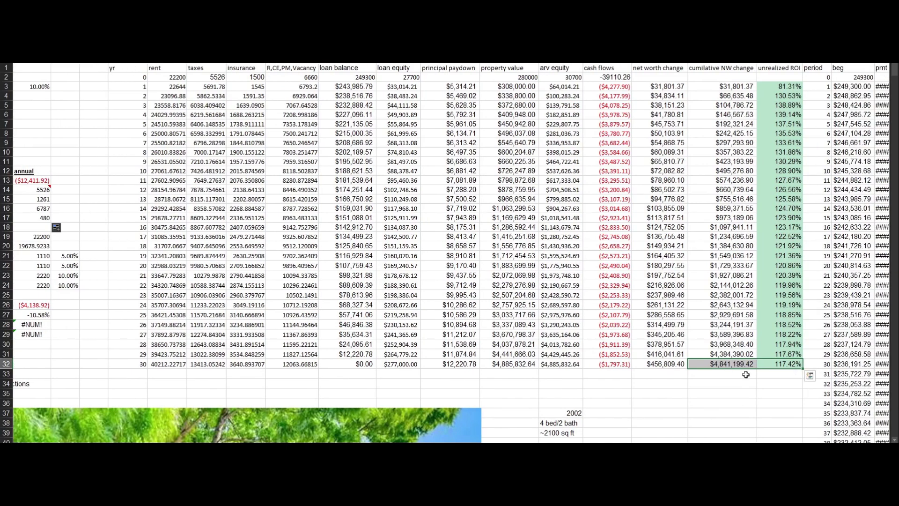
click(122, 365)
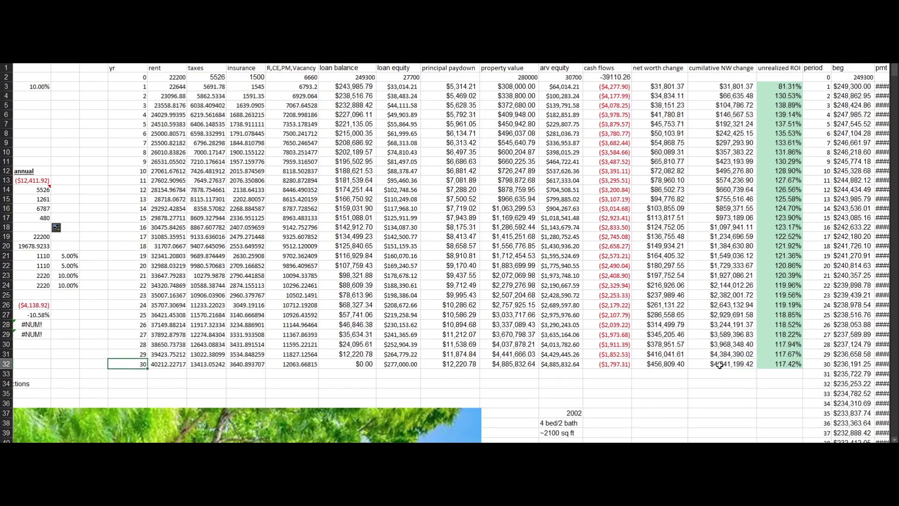
click(731, 377)
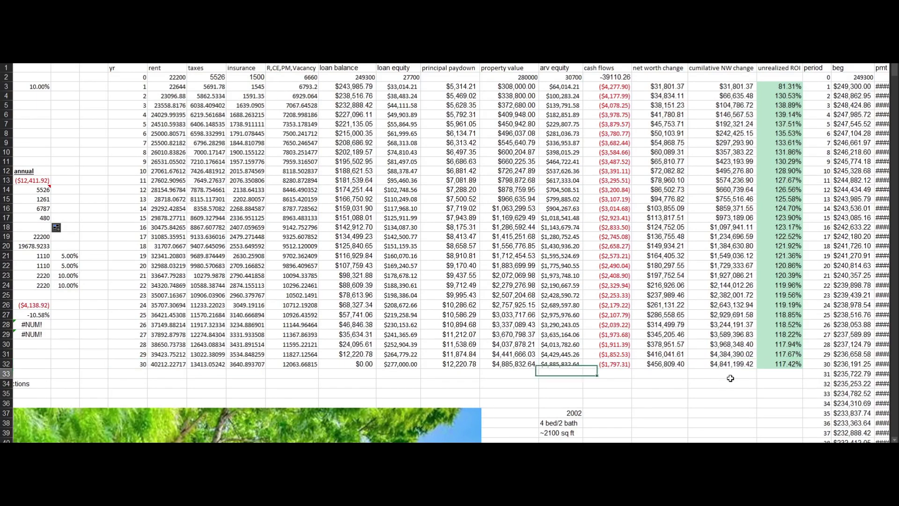
click(729, 366)
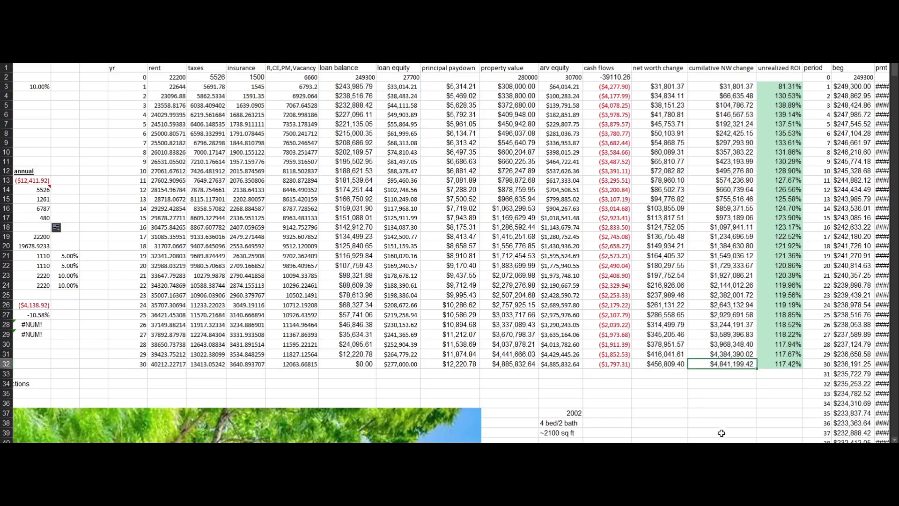
scroll(403, 324, left, 2)
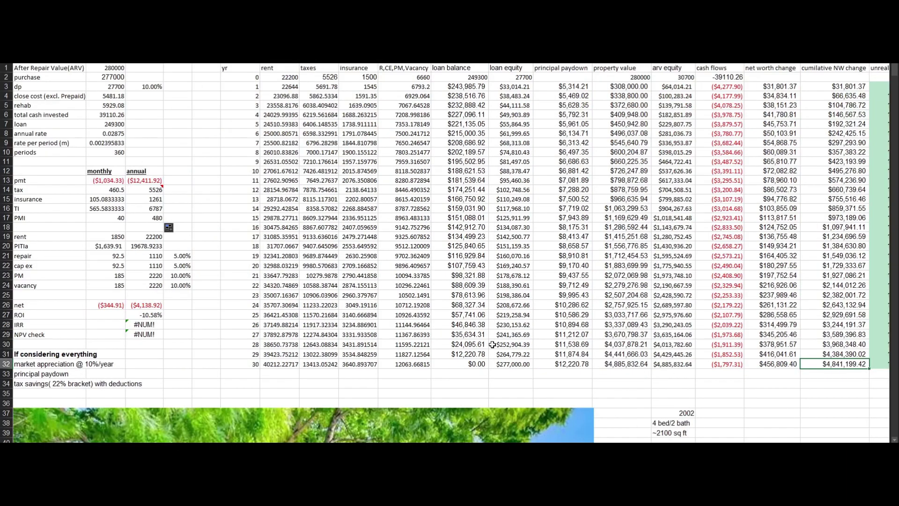